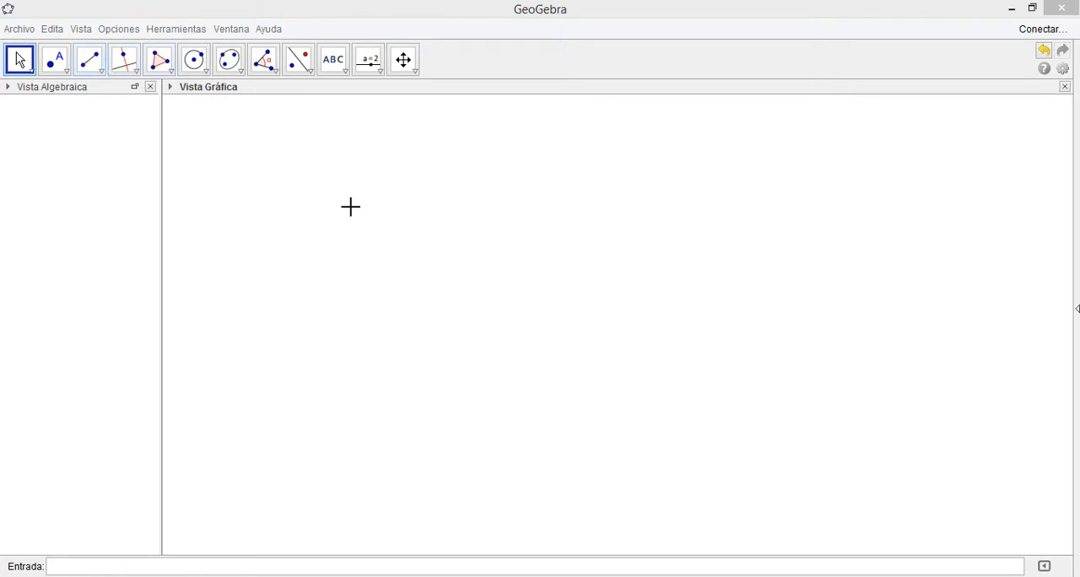
# Draw a triangle from three connected segments with vertices A at about (4.9, 5.2), B at (1.2, -0.3) and C at (8.4, -0.5)
pyautogui.click(92, 59)
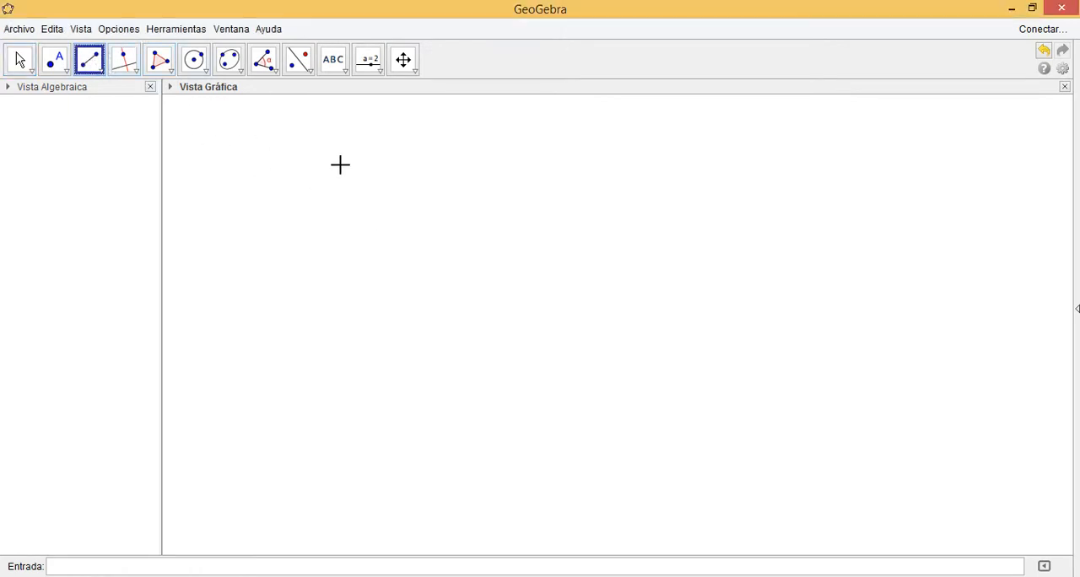
pyautogui.click(524, 141)
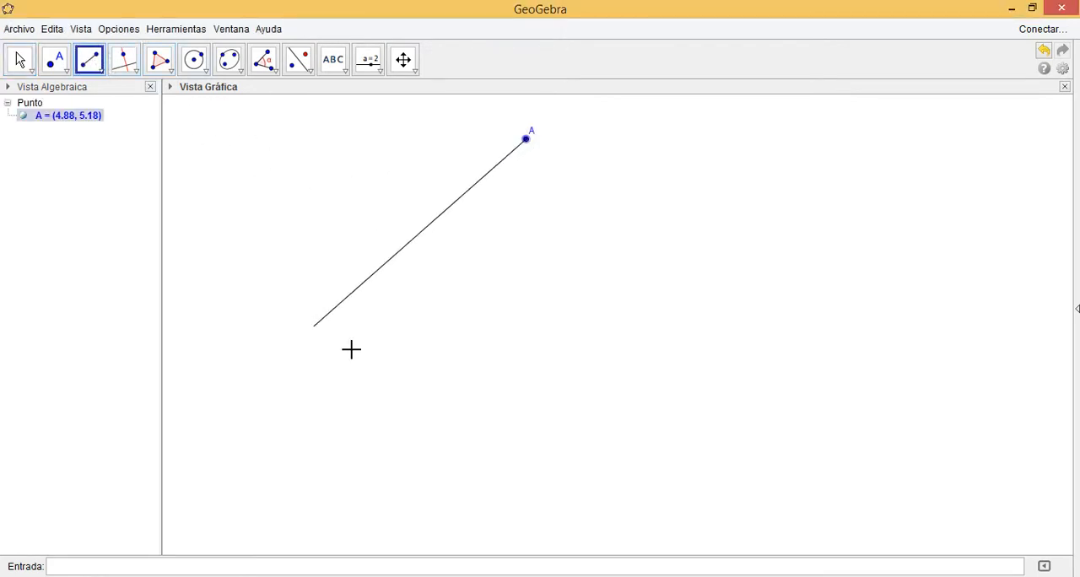
pyautogui.click(381, 357)
pyautogui.click(380, 358)
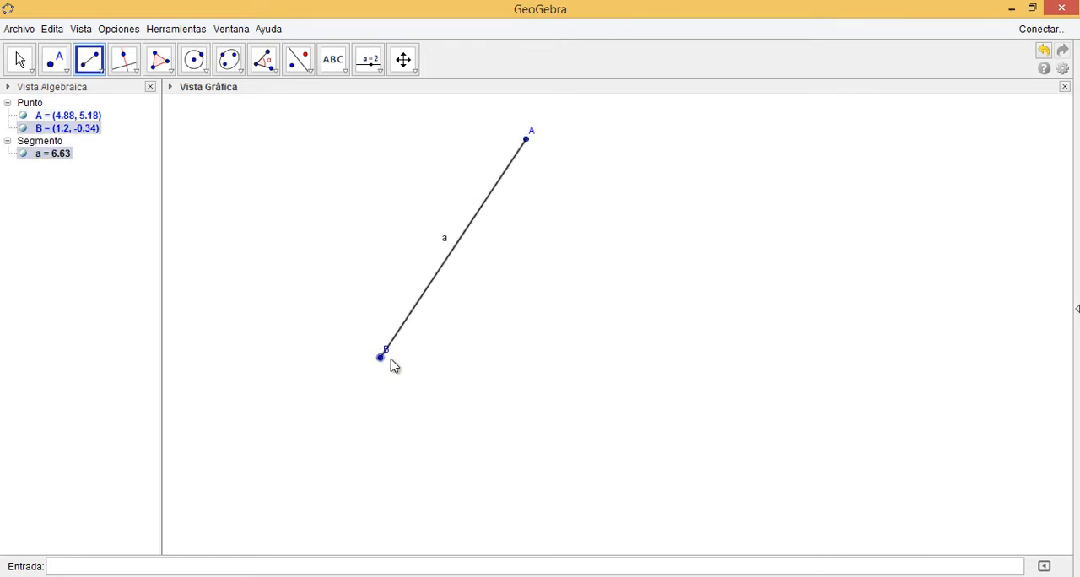
pyautogui.click(663, 361)
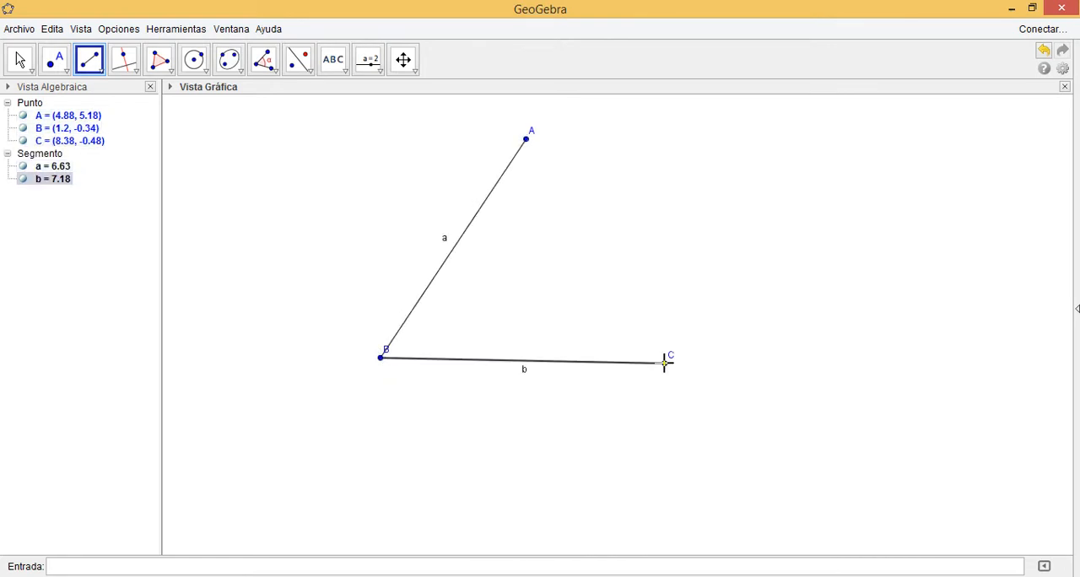
pyautogui.click(665, 363)
pyautogui.click(527, 137)
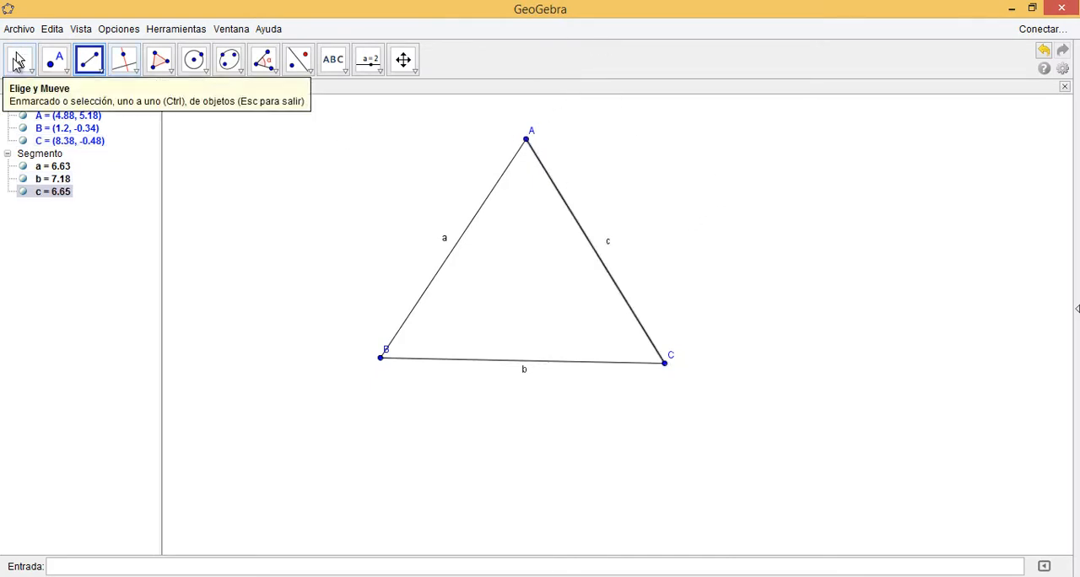
# Move the label of vertex B outside the triangle and shift the whole drawing slightly lower in the graphics view
pyautogui.click(21, 59)
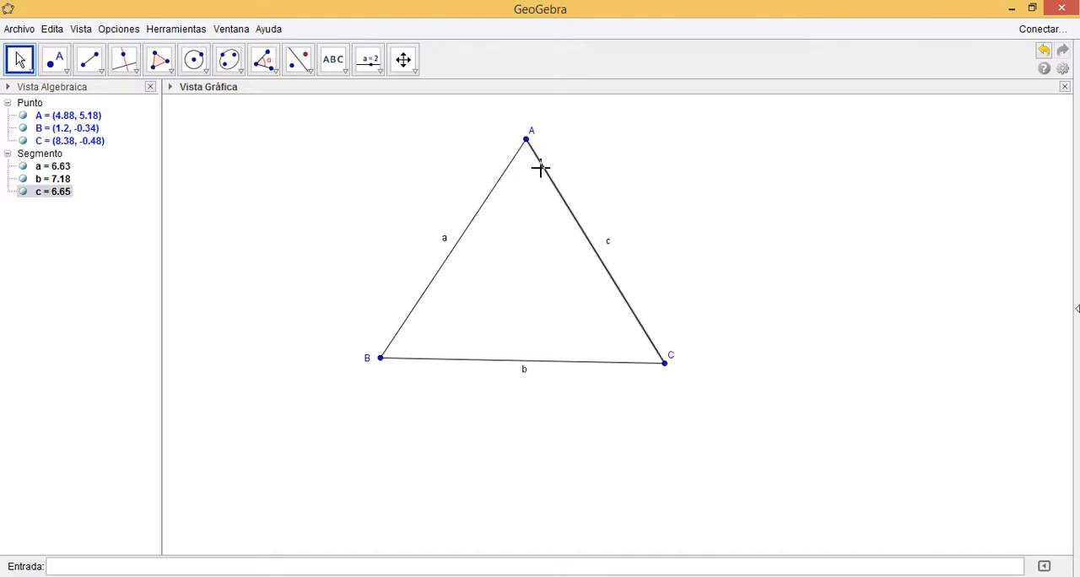
pyautogui.click(402, 59)
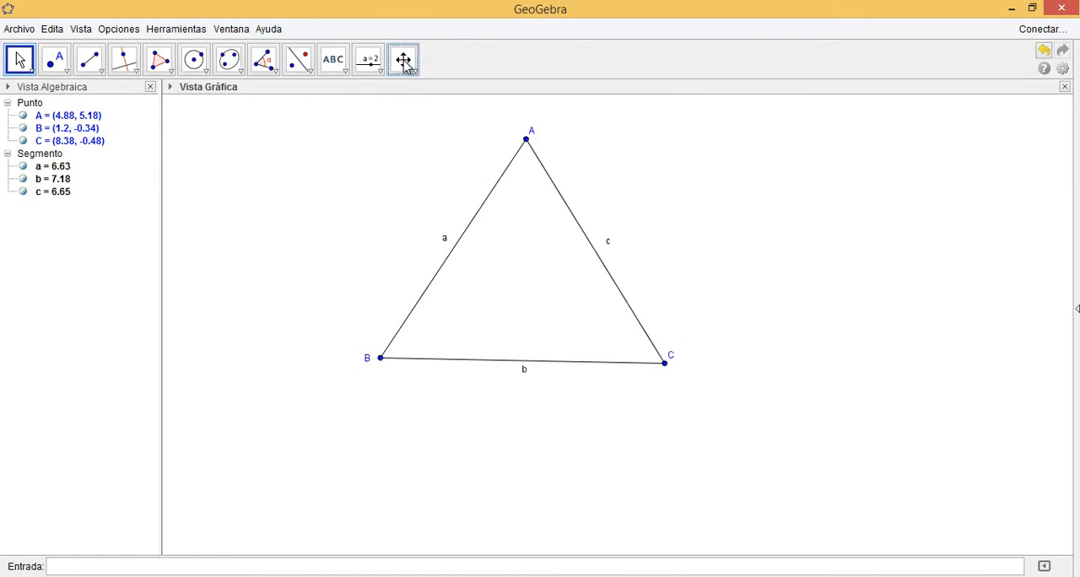
pyautogui.moveTo(379, 228)
pyautogui.mouseDown()
pyautogui.moveTo(343, 321)
pyautogui.moveTo(378, 290)
pyautogui.mouseUp()
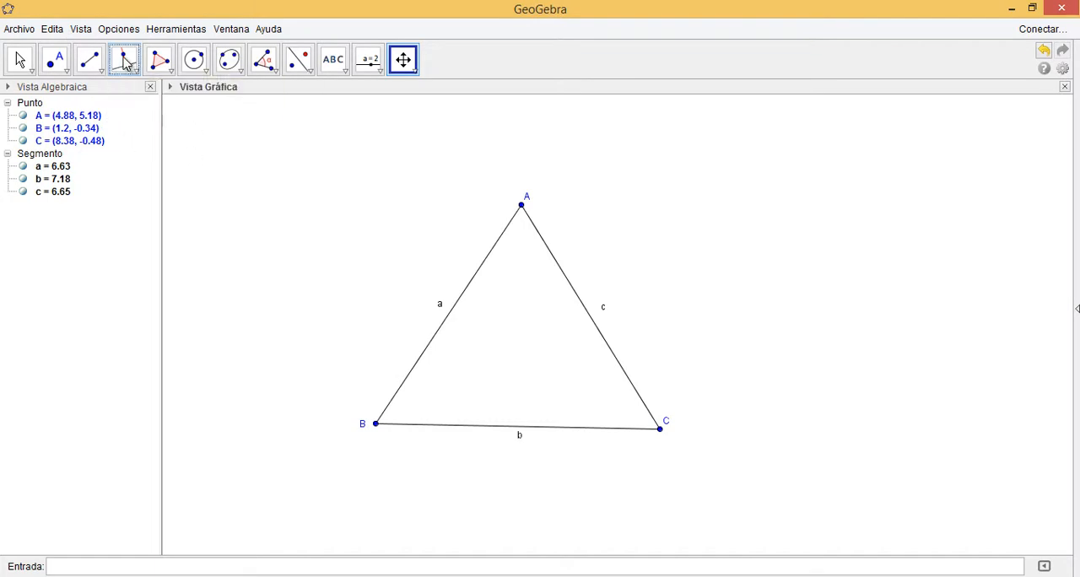
# Construct perpendicular lines from vertex B to segment c, from vertex C to segment a, and from vertex A to segment b
pyautogui.click(125, 64)
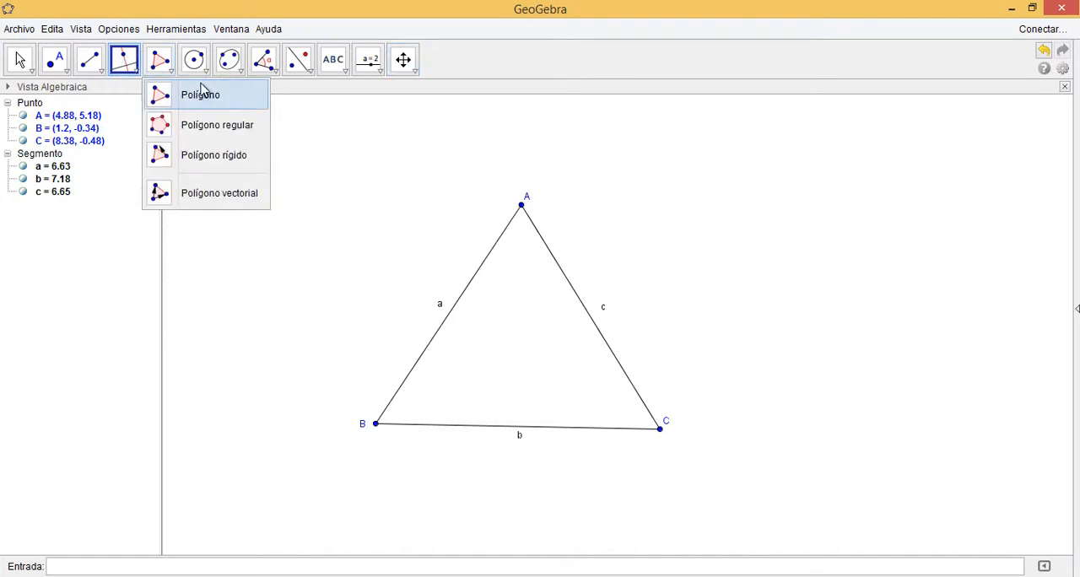
pyautogui.click(133, 69)
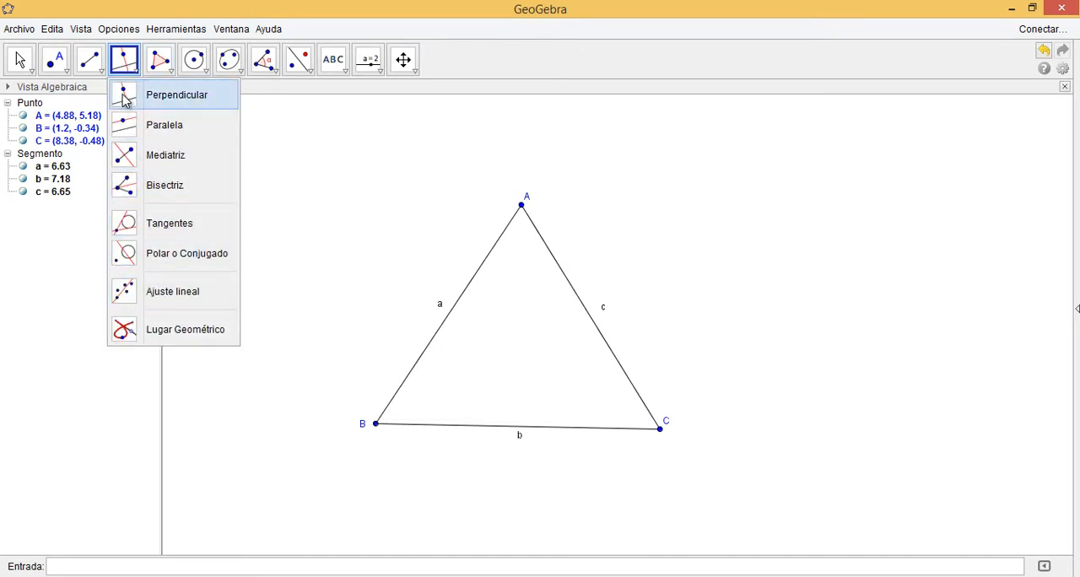
pyautogui.click(123, 99)
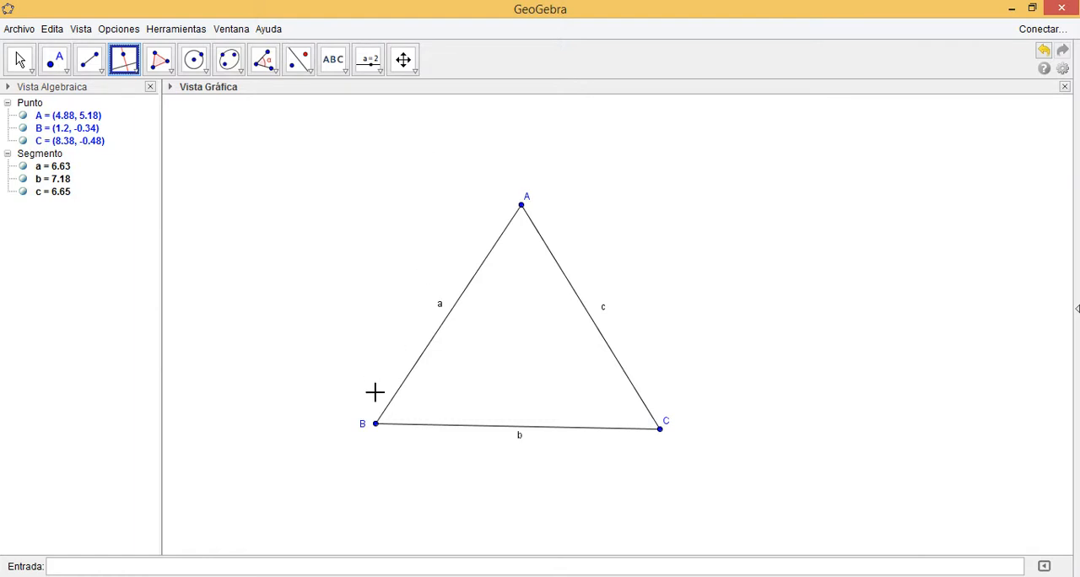
pyautogui.click(375, 423)
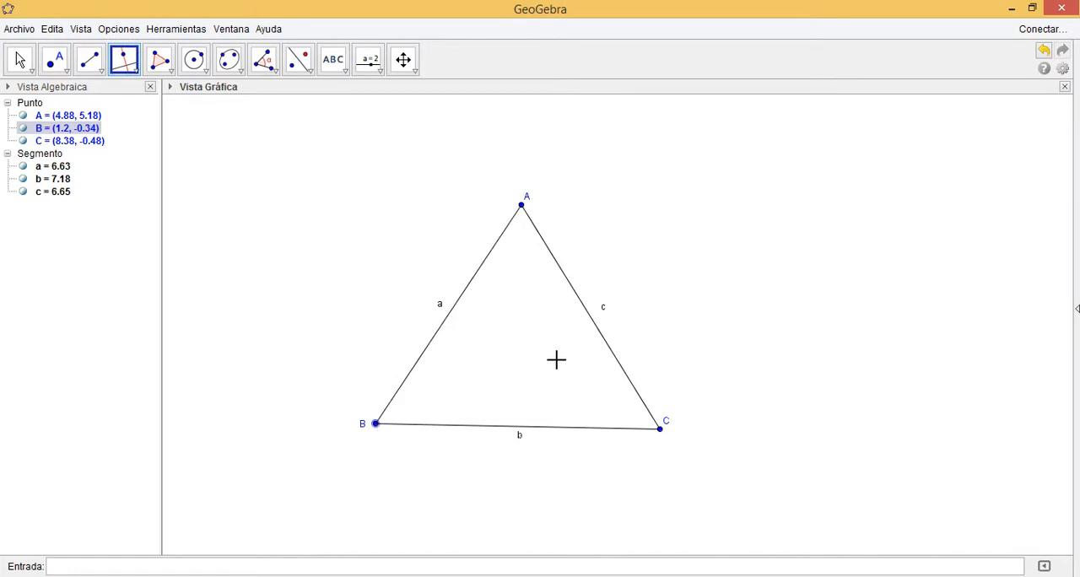
pyautogui.click(595, 328)
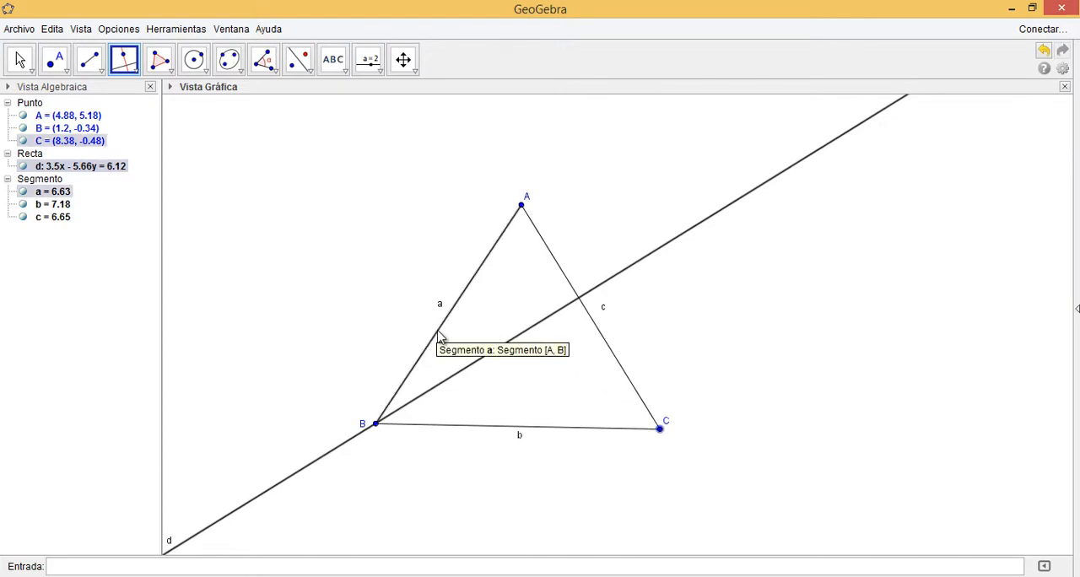
pyautogui.click(438, 329)
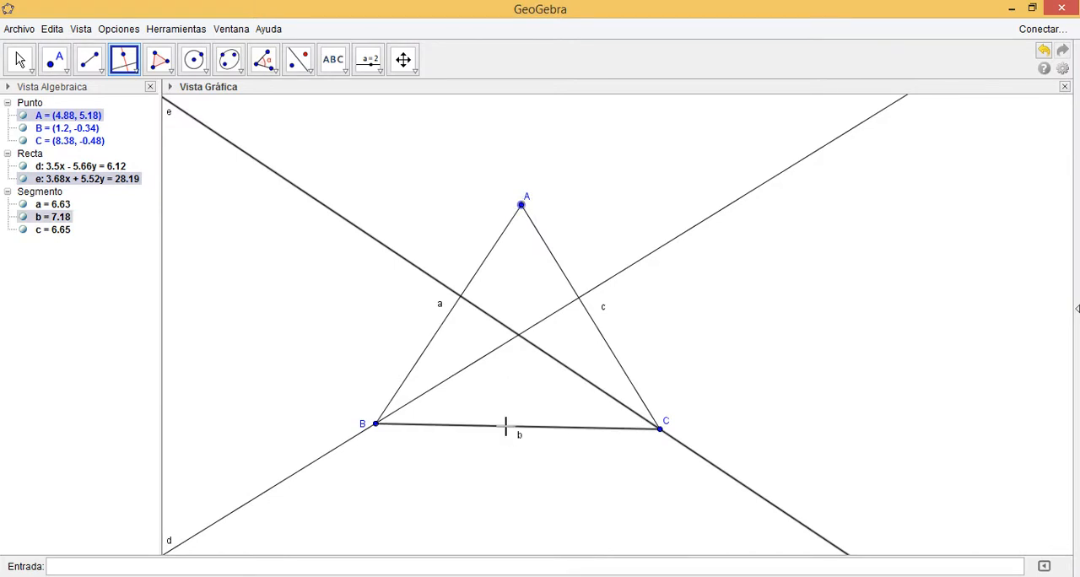
pyautogui.click(505, 426)
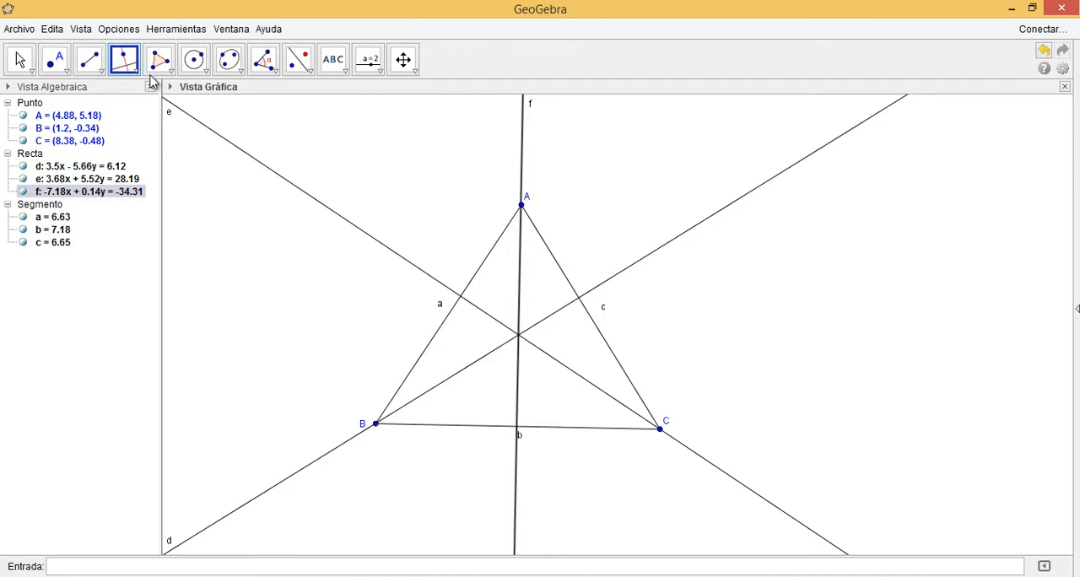
pyautogui.click(125, 69)
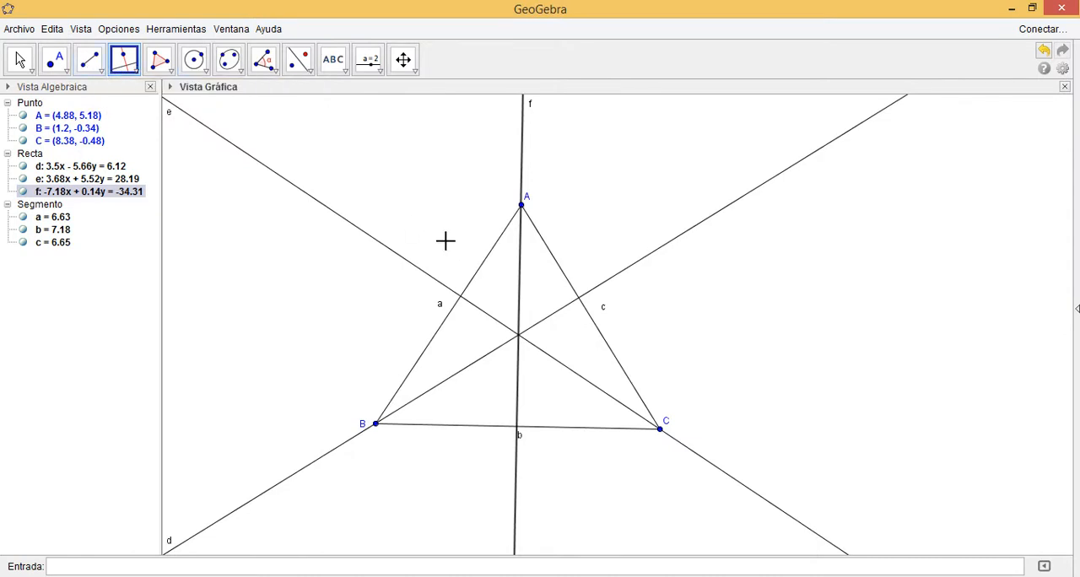
# Set the line thickness of segment c, between A and C, to 5
pyautogui.click(18, 66)
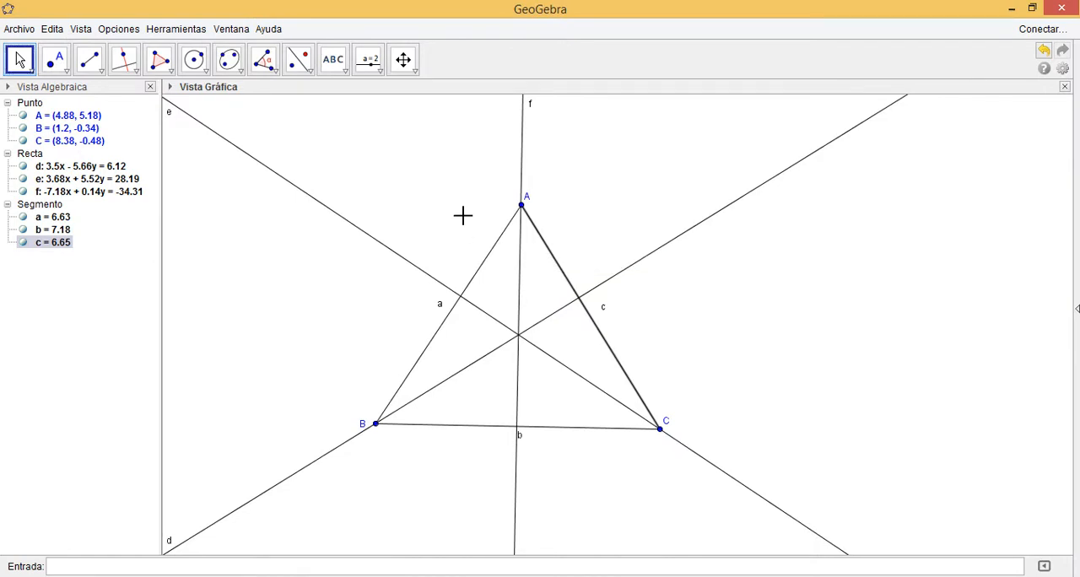
pyautogui.rightClick(559, 270)
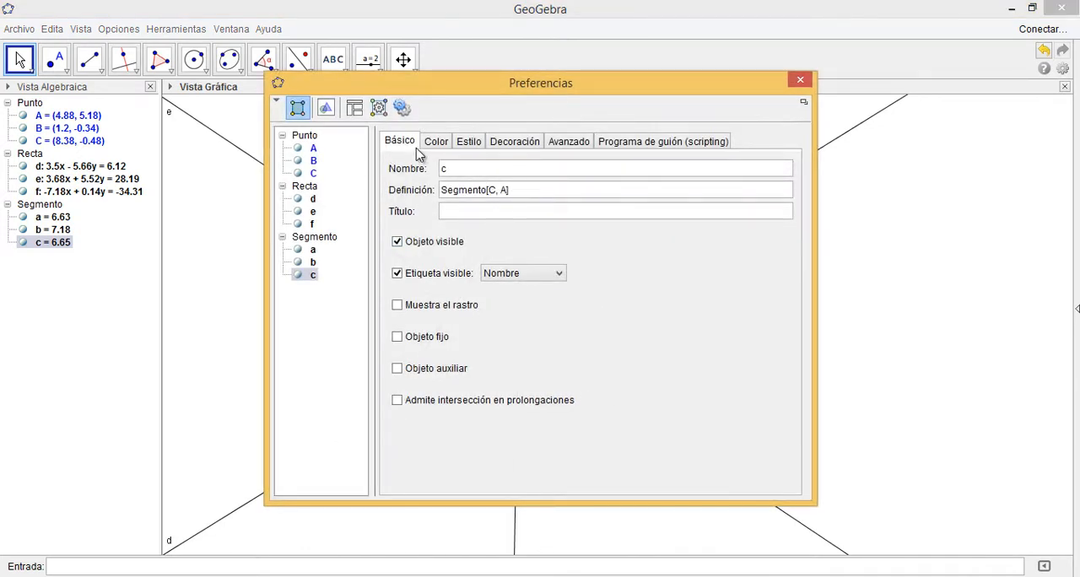
pyautogui.click(437, 145)
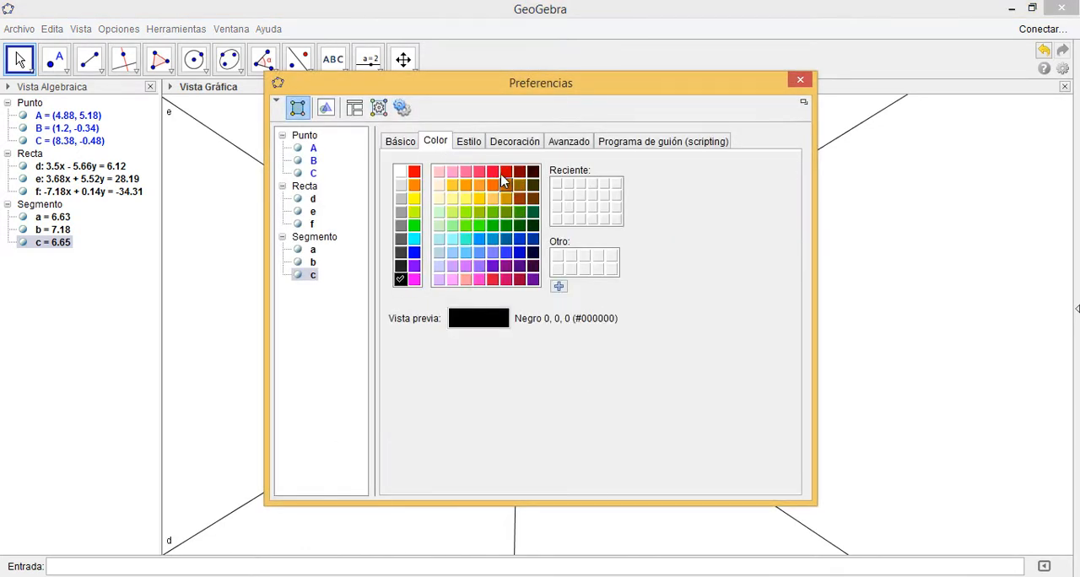
pyautogui.click(469, 142)
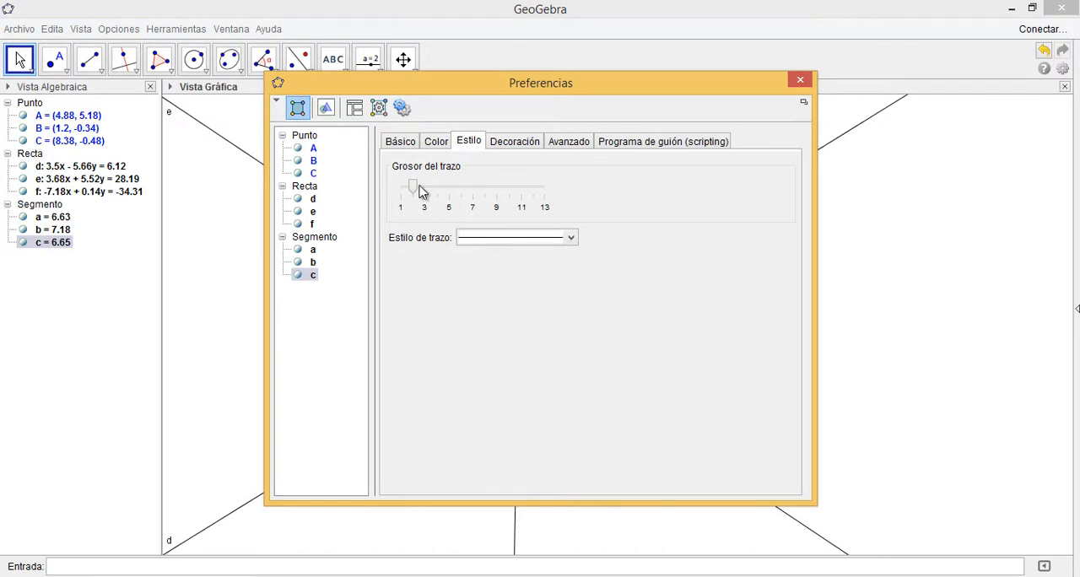
pyautogui.moveTo(422, 191); pyautogui.dragTo(453, 190)
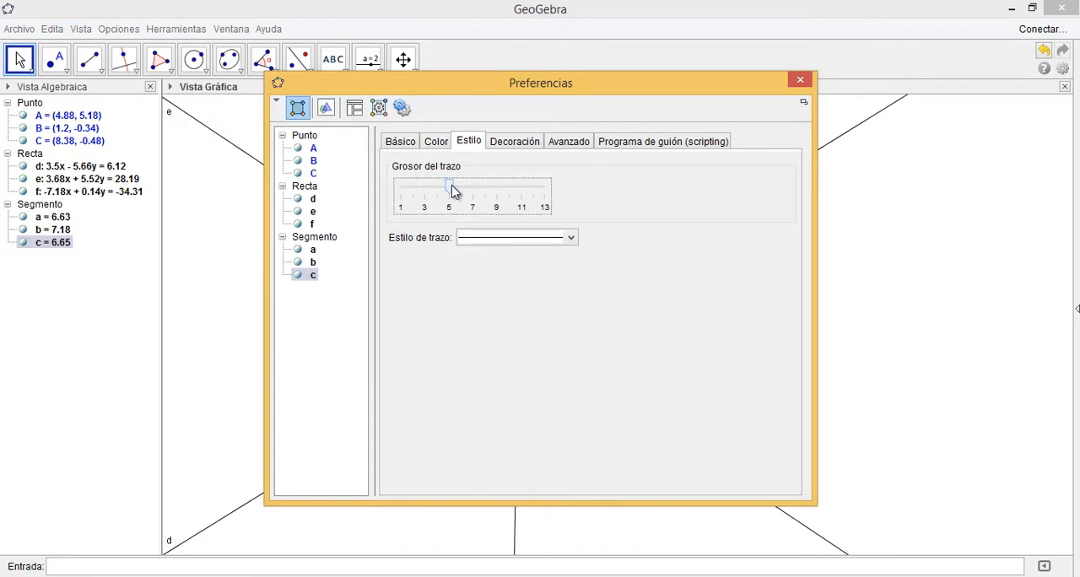
pyautogui.click(806, 81)
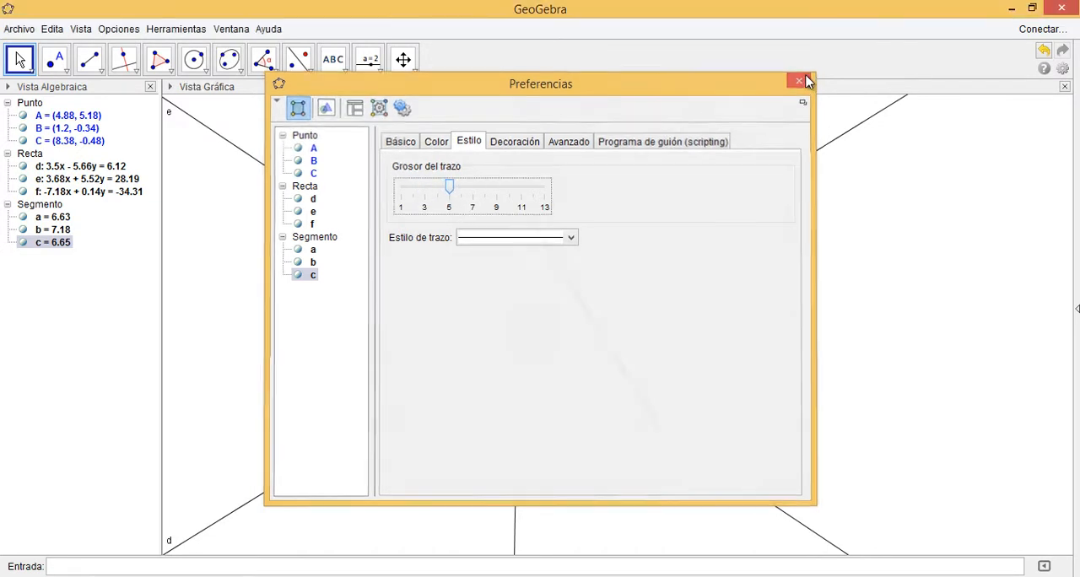
# Set the line thickness of segment a, between A and B, to 5
pyautogui.click(478, 272)
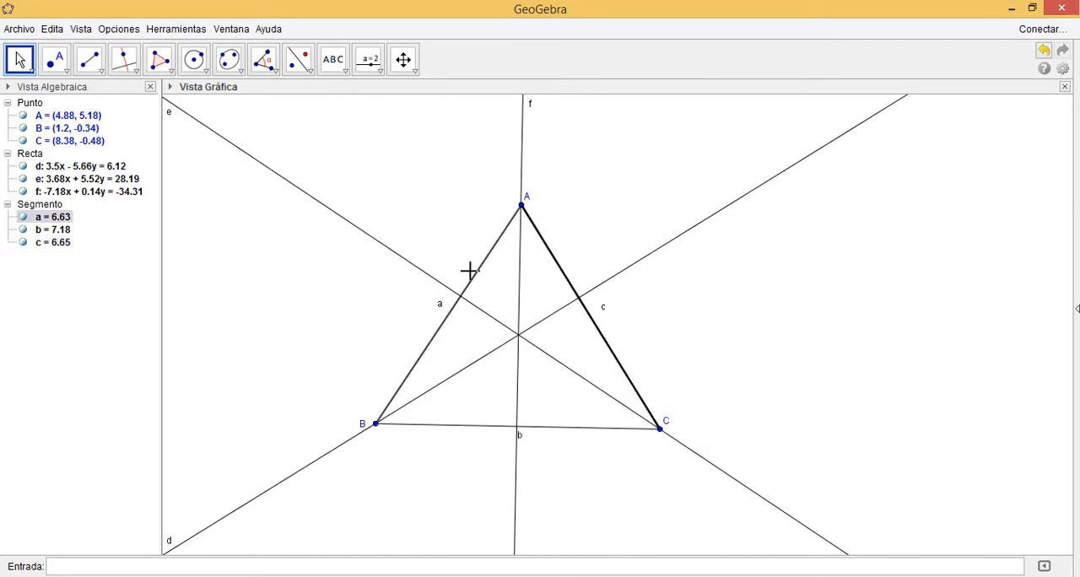
pyautogui.rightClick(475, 279)
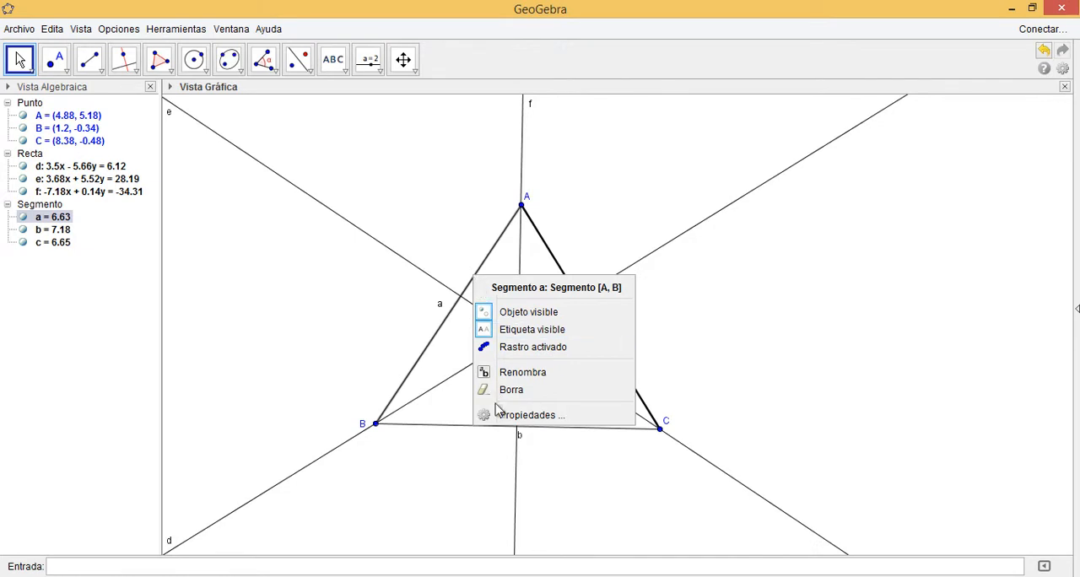
pyautogui.click(529, 416)
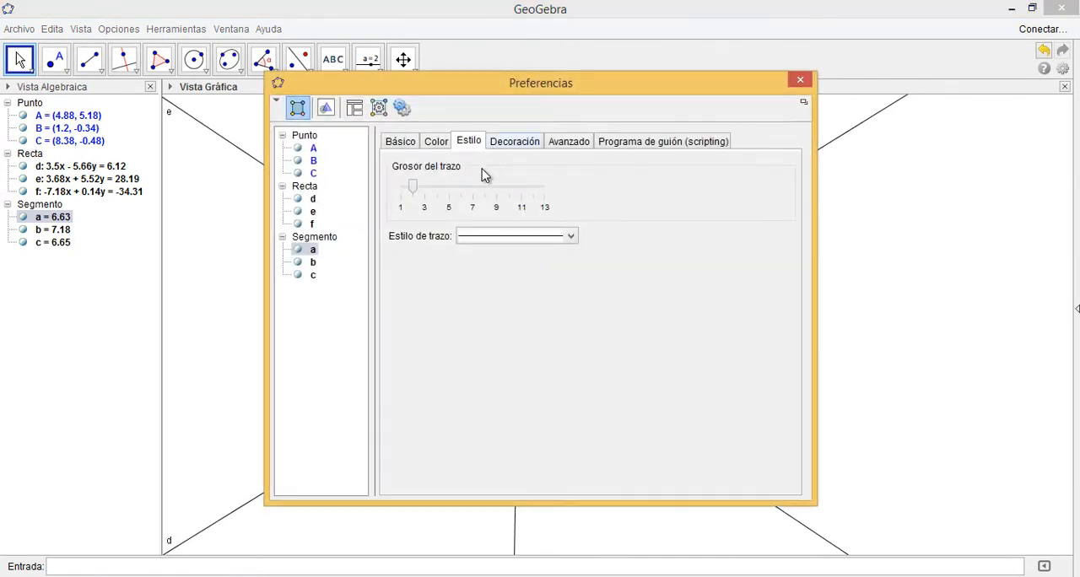
pyautogui.moveTo(412, 185); pyautogui.dragTo(450, 190)
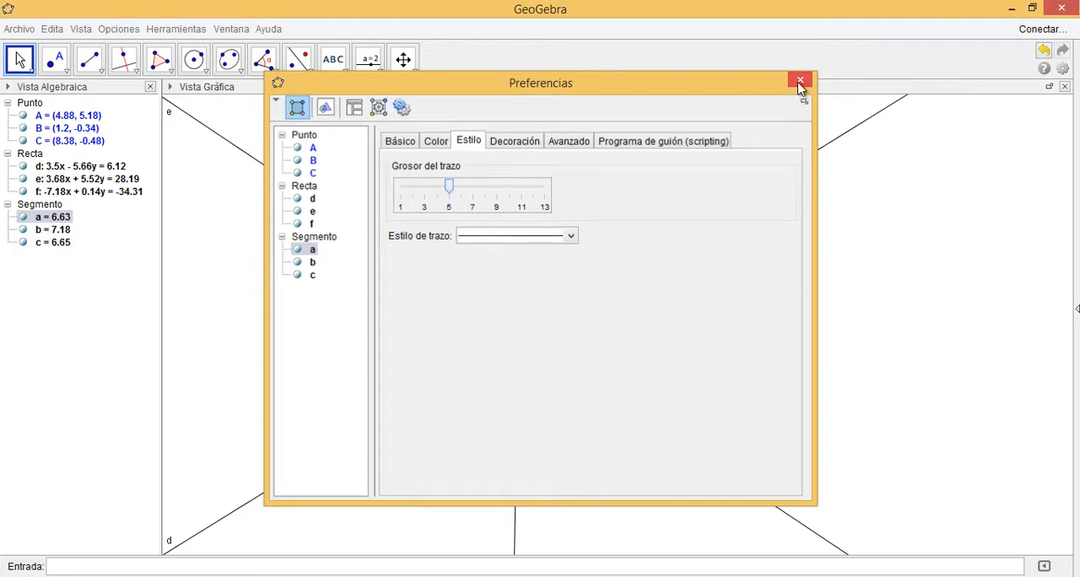
pyautogui.click(800, 81)
# Set the line thickness of segment b, between B and C, to 5
pyautogui.click(525, 418)
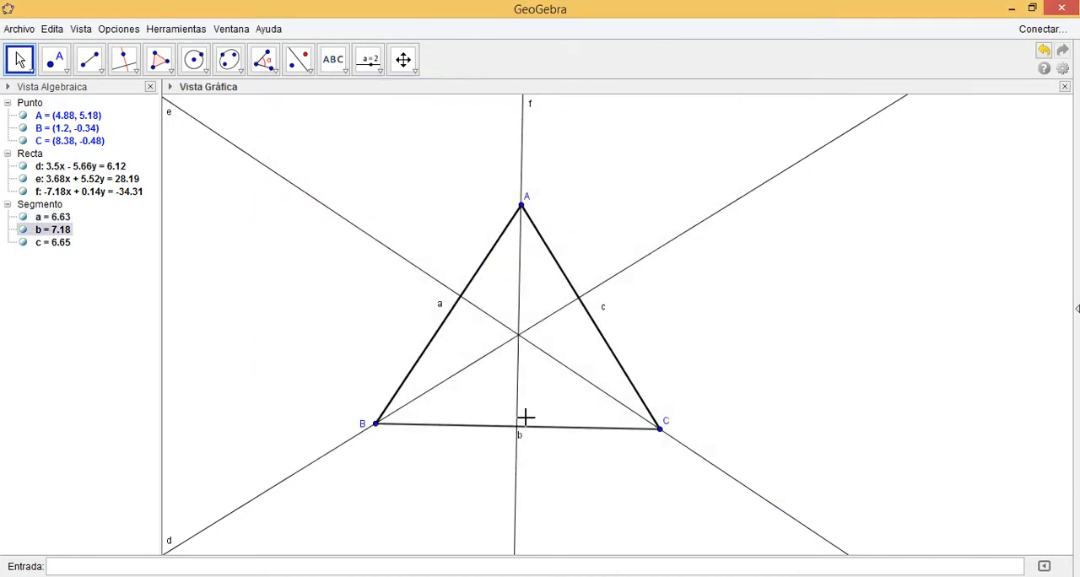
pyautogui.rightClick(567, 429)
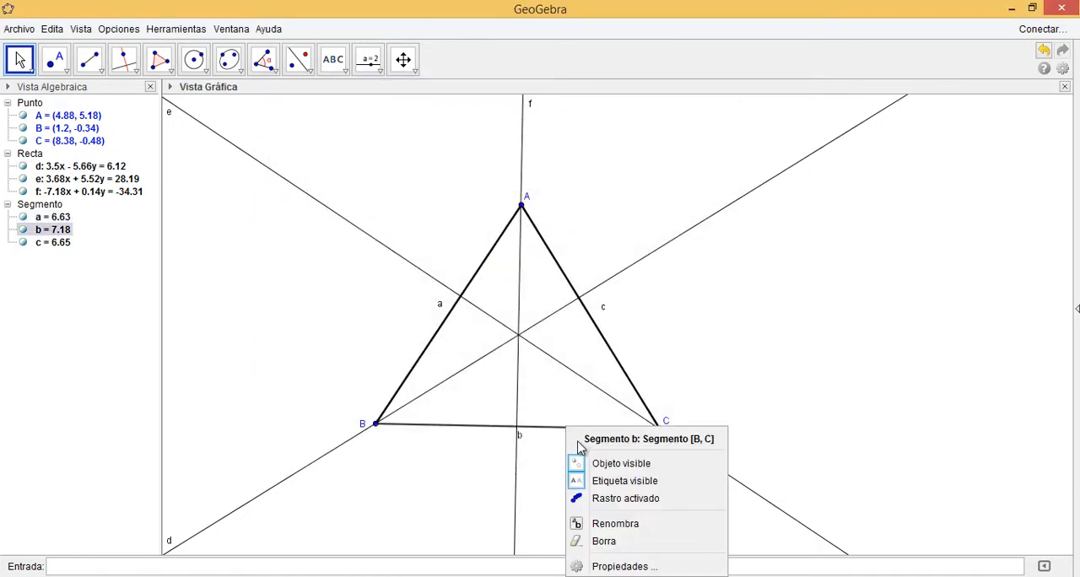
pyautogui.click(620, 567)
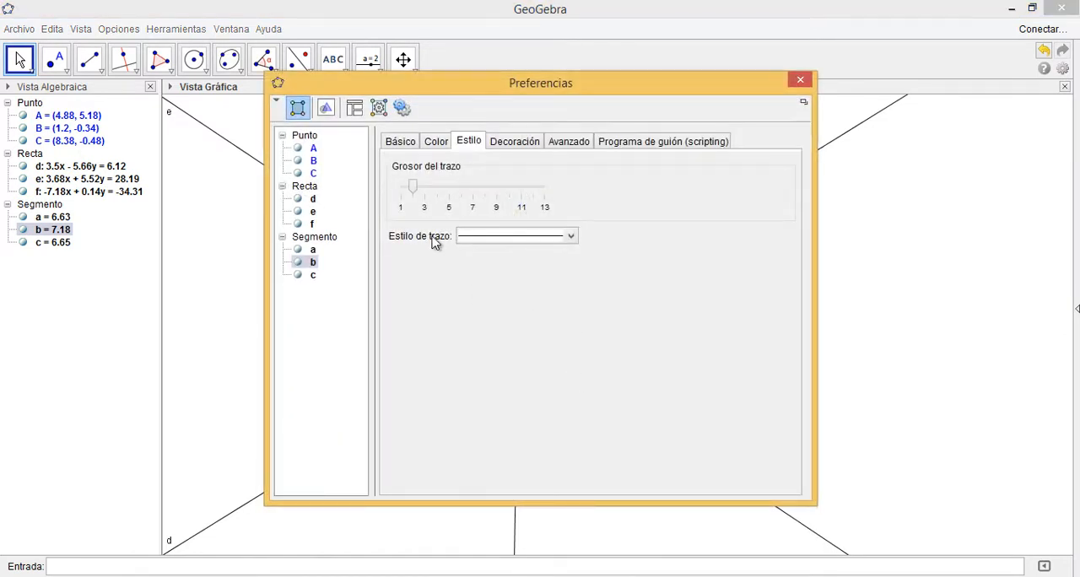
pyautogui.moveTo(414, 192); pyautogui.dragTo(449, 191)
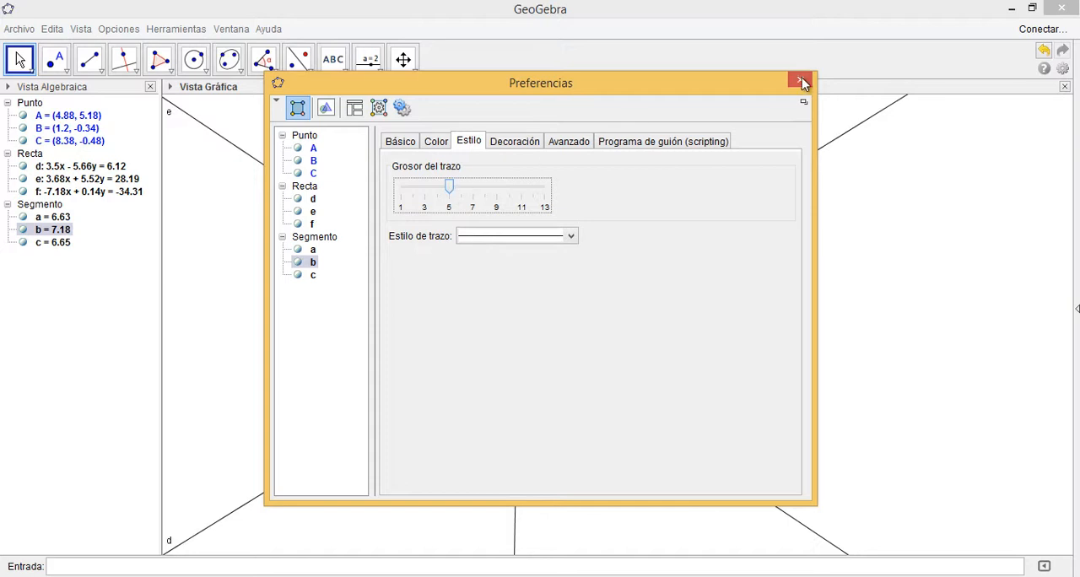
pyautogui.click(803, 81)
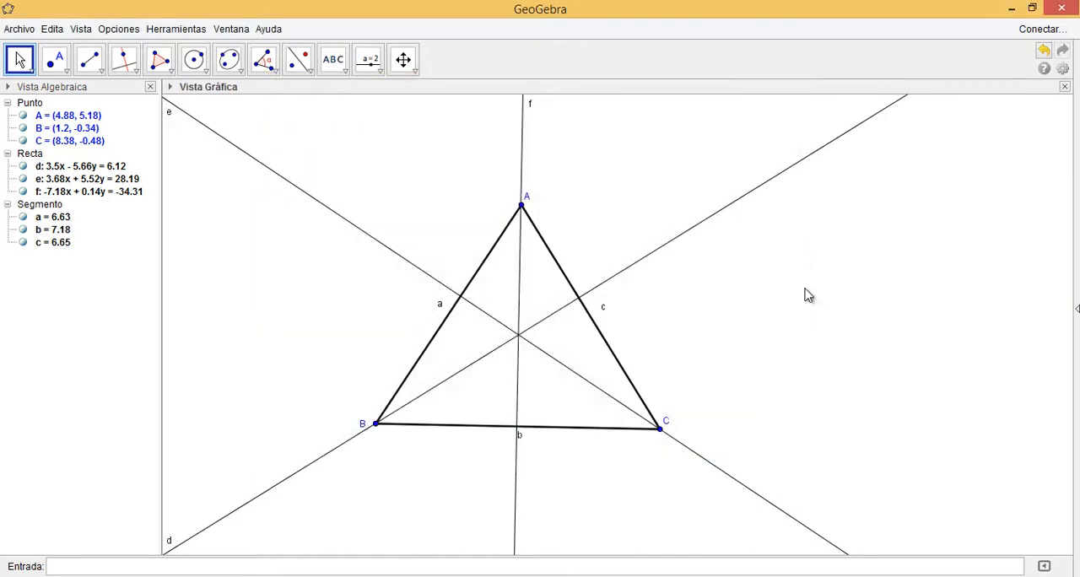
# Change the colour of line f, the perpendicular through vertex A, to red (#CC0000)
pyautogui.click(521, 164)
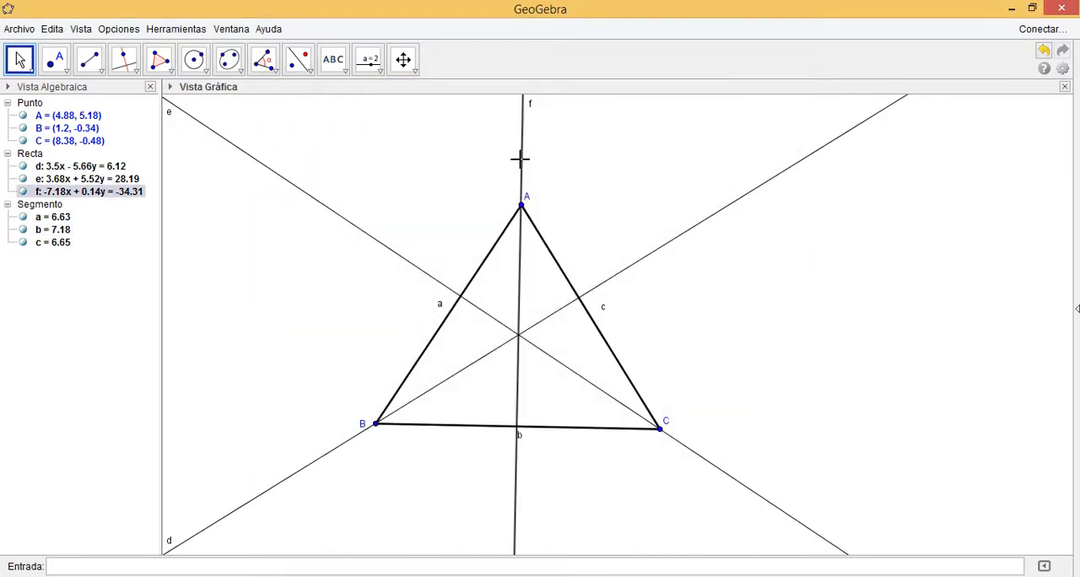
pyautogui.rightClick(521, 165)
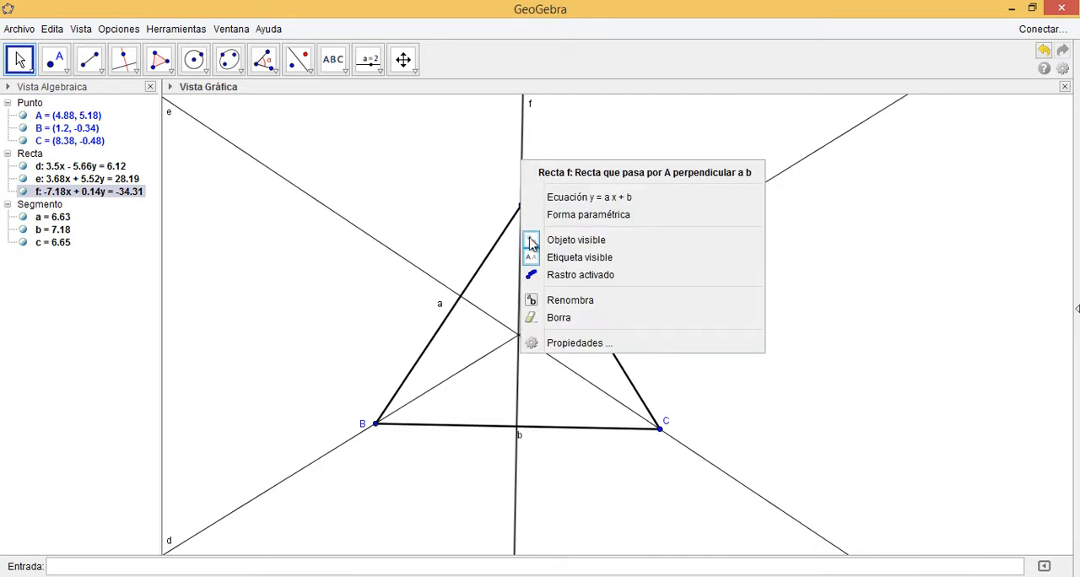
pyautogui.click(571, 344)
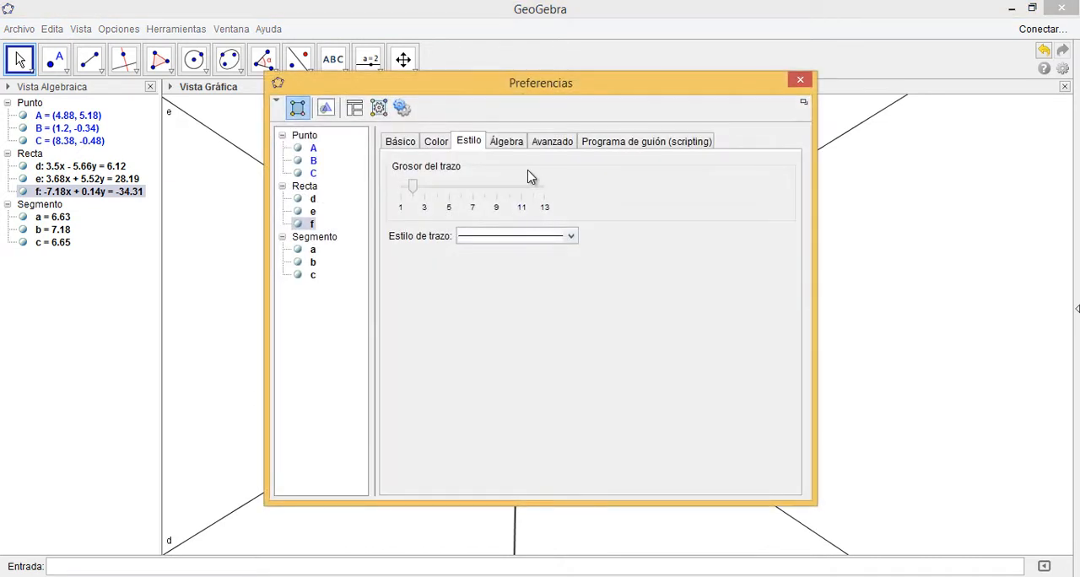
pyautogui.click(433, 142)
pyautogui.click(505, 171)
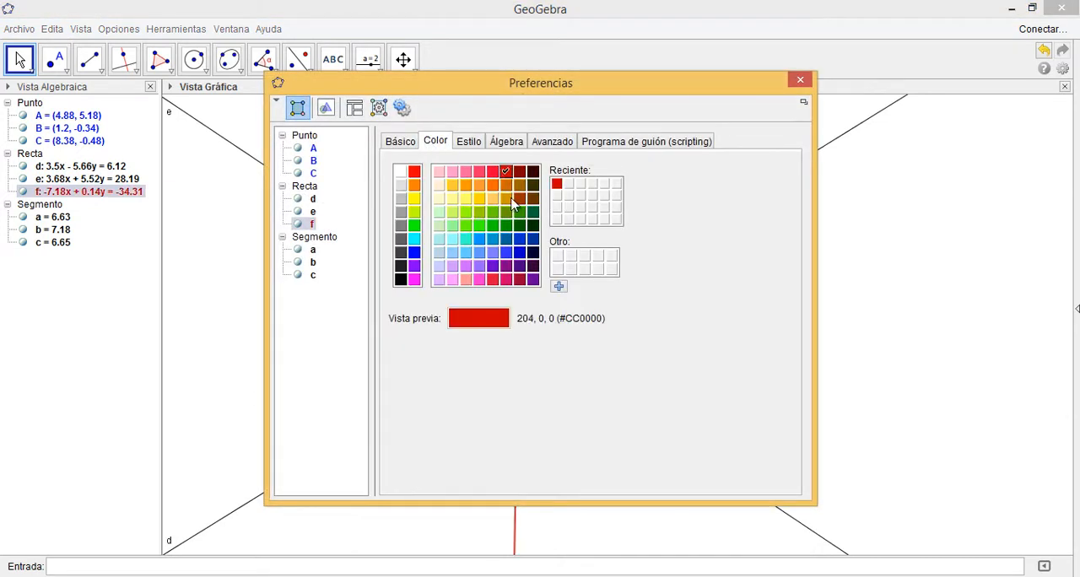
# Change the colour of line e, the perpendicular through vertex C, to red (#CC0000)
pyautogui.click(800, 80)
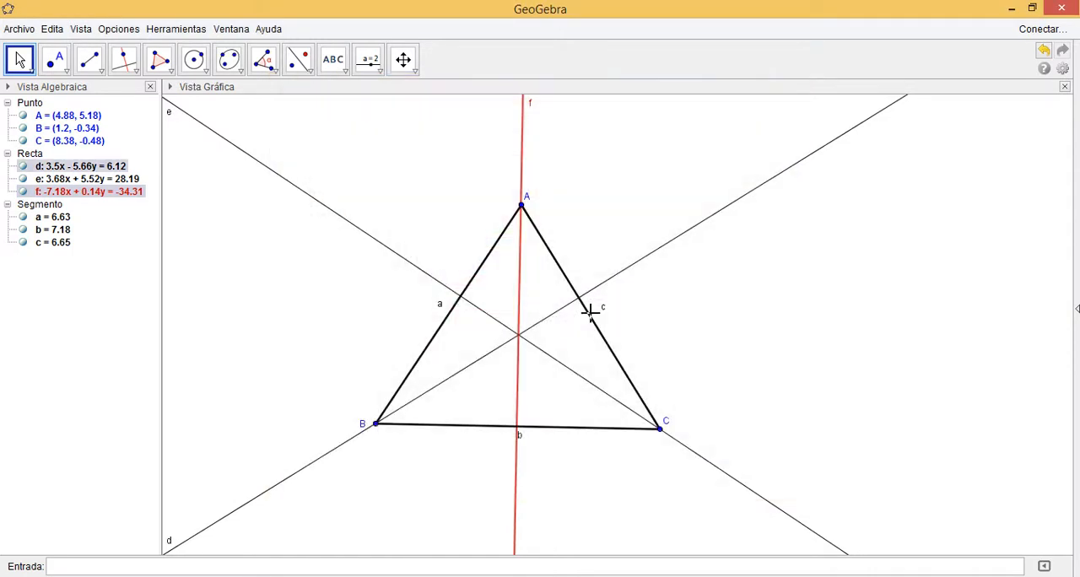
pyautogui.rightClick(420, 273)
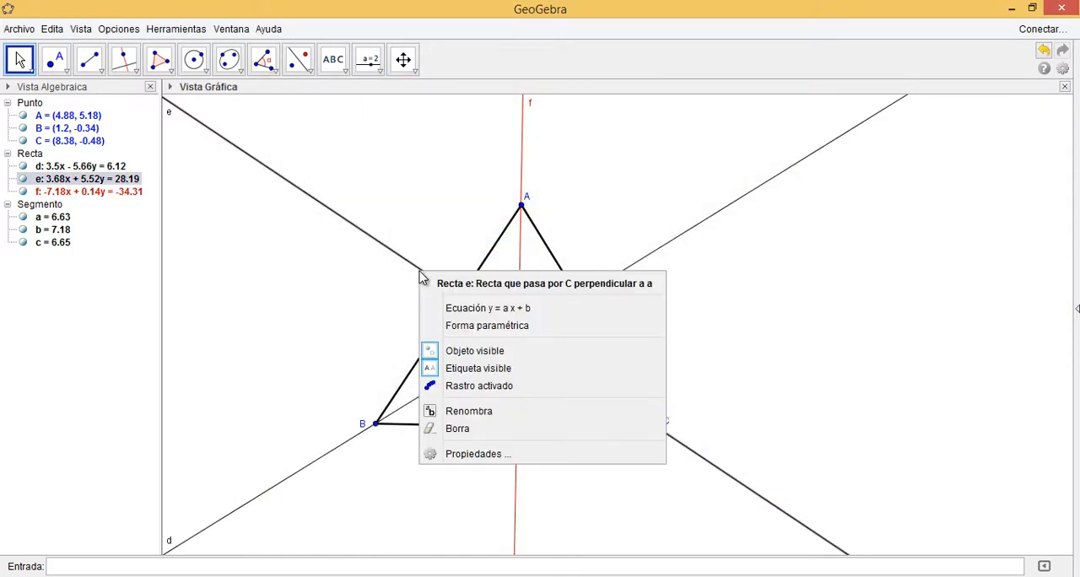
pyautogui.click(481, 456)
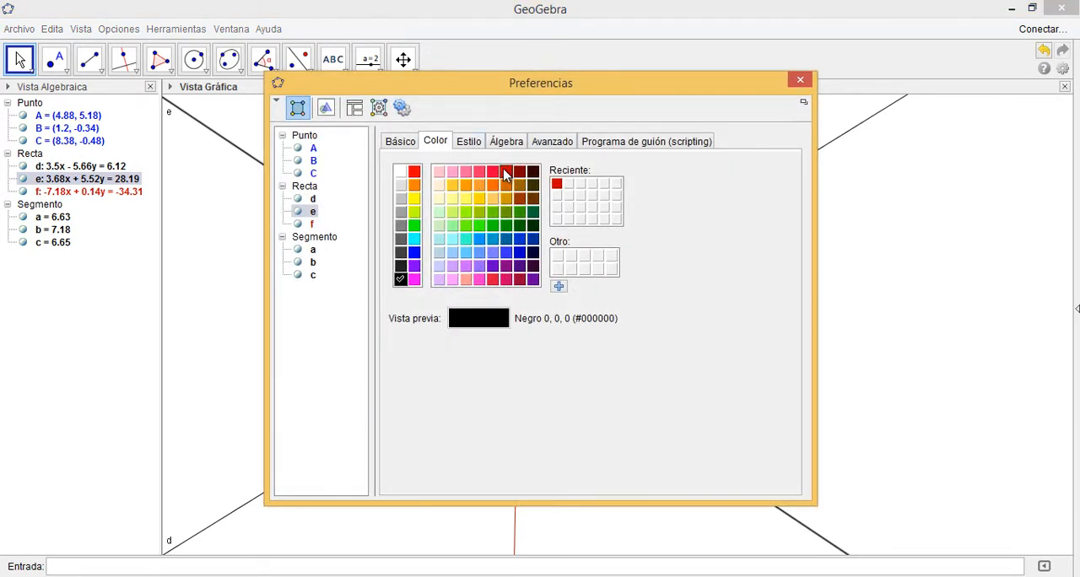
pyautogui.click(505, 171)
pyautogui.click(801, 82)
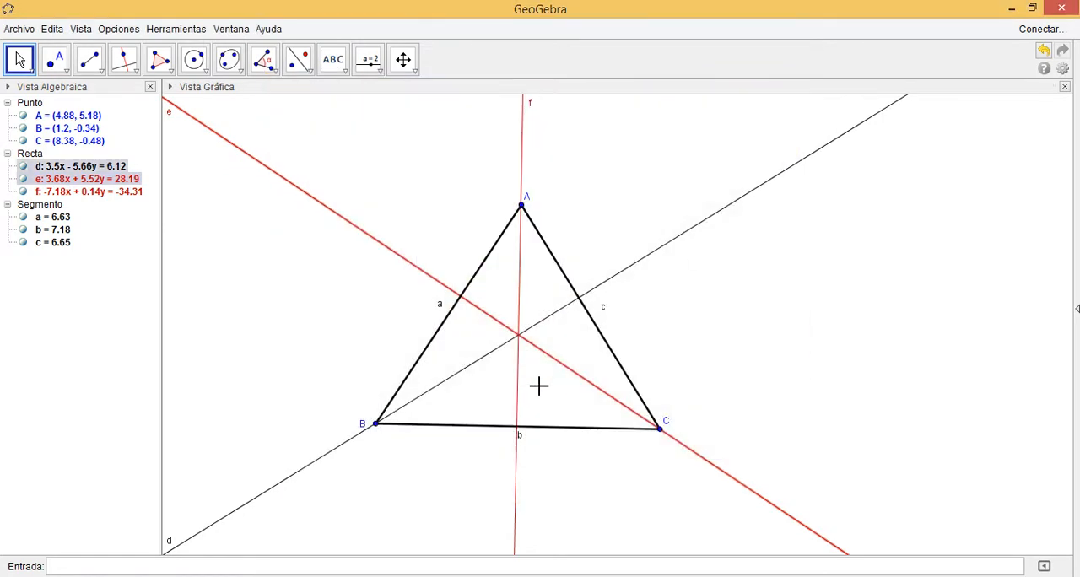
# Change the colour of line d, the perpendicular through vertex B, to red (#CC0000)
pyautogui.rightClick(645, 262)
pyautogui.click(711, 437)
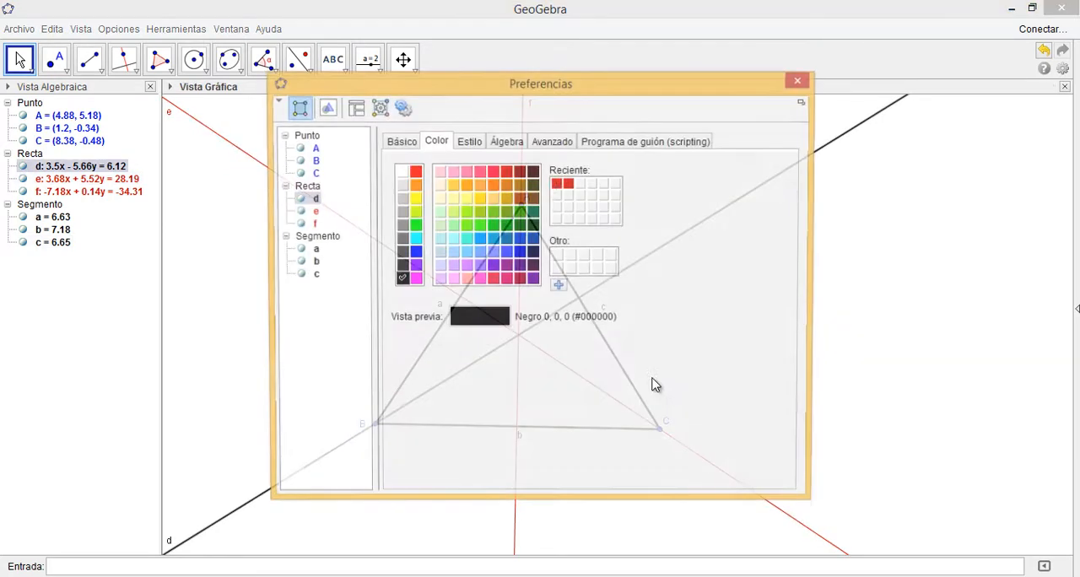
pyautogui.click(508, 172)
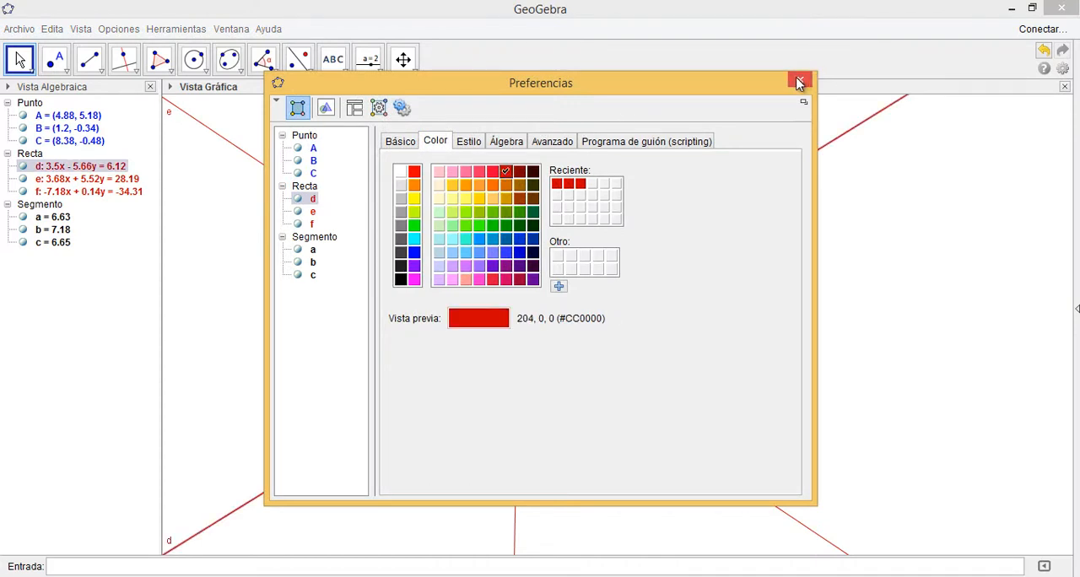
pyautogui.click(799, 82)
pyautogui.click(737, 288)
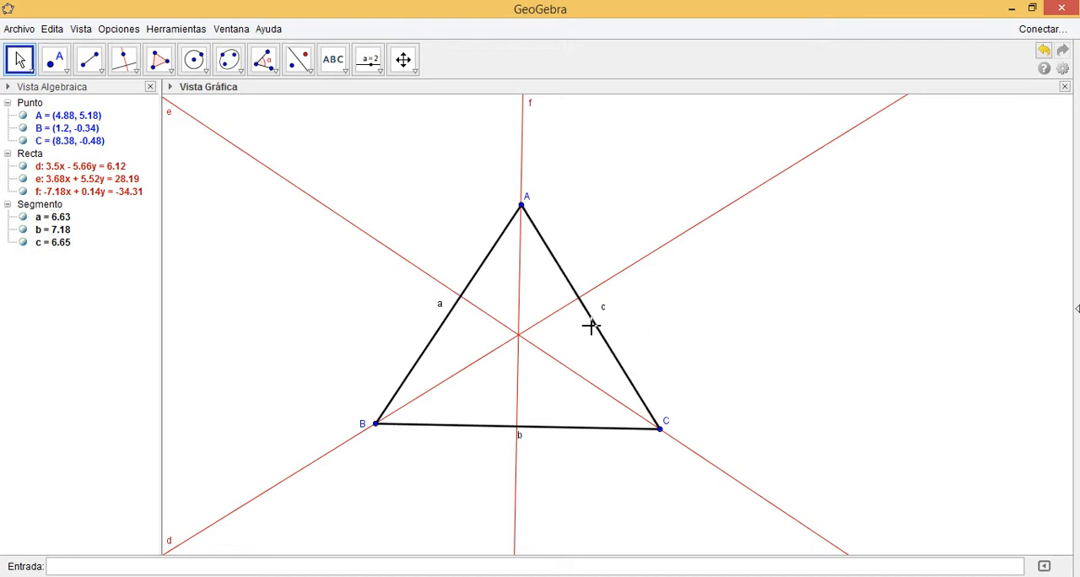
# Draw an infinite line through vertices A and C to extend that side of the triangle
pyautogui.click(102, 73)
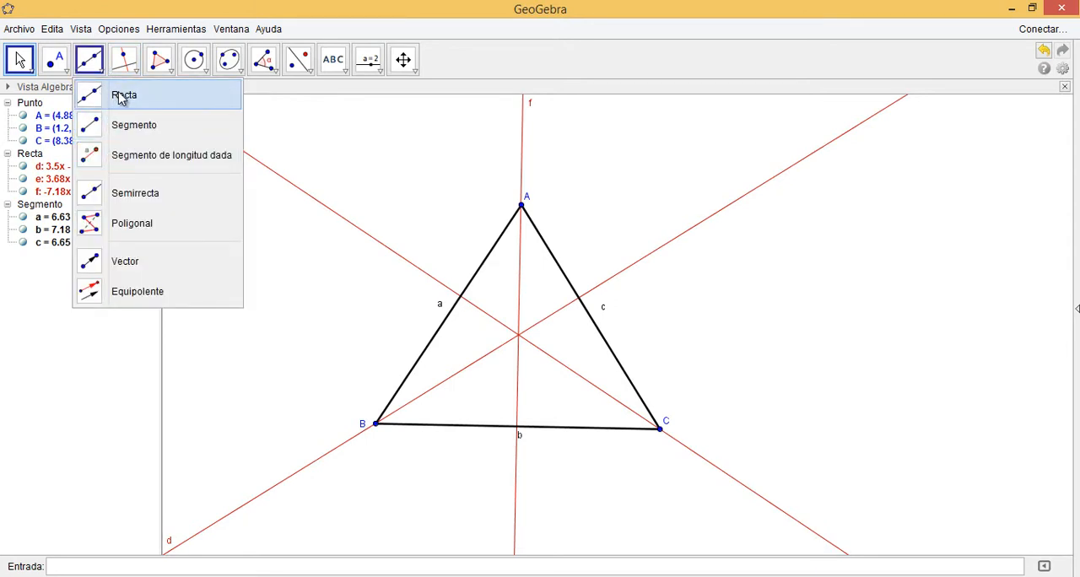
pyautogui.click(121, 99)
pyautogui.click(521, 205)
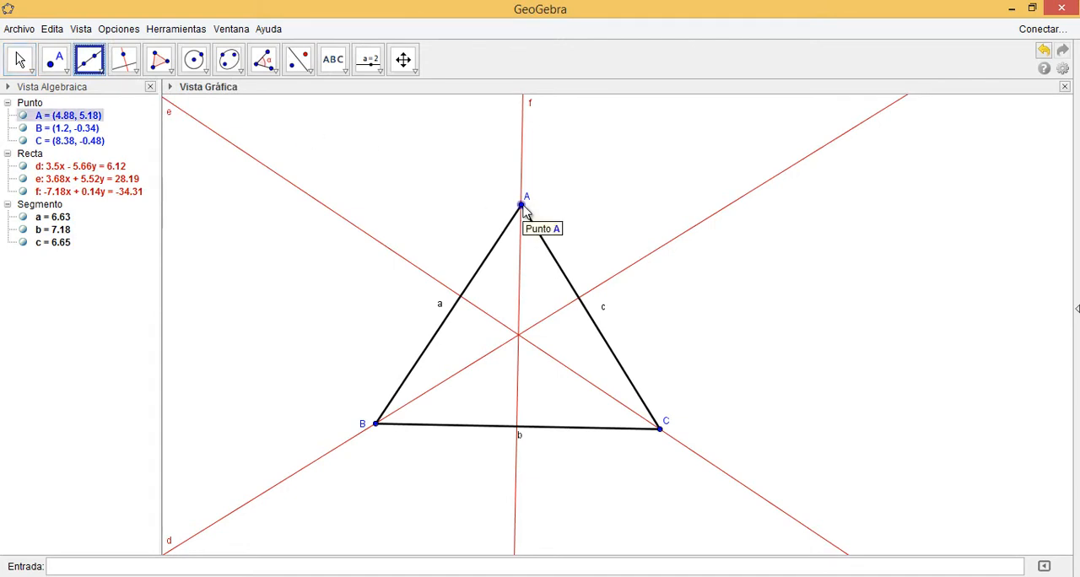
pyautogui.click(659, 430)
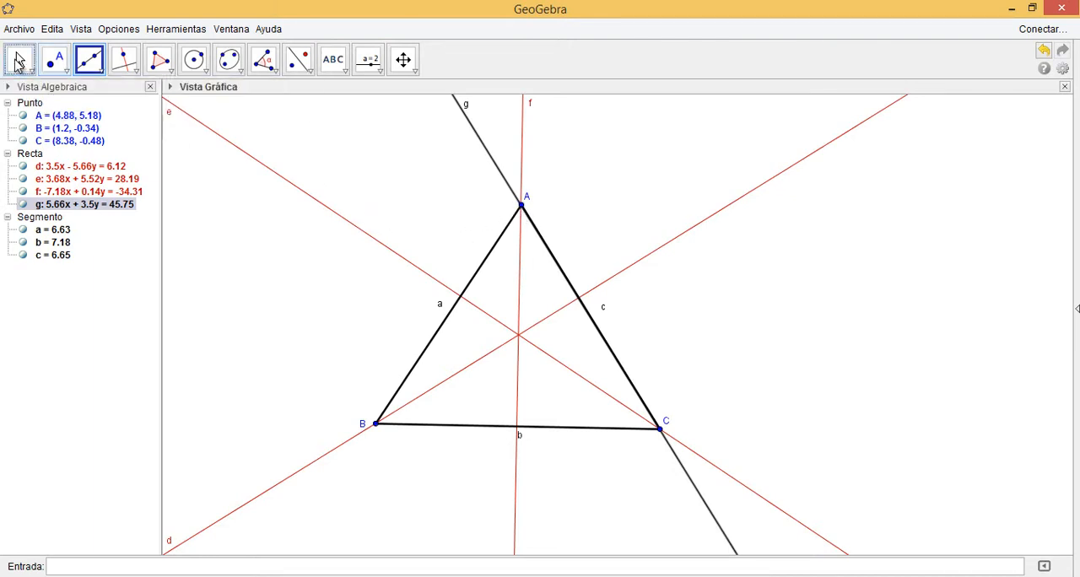
pyautogui.click(19, 63)
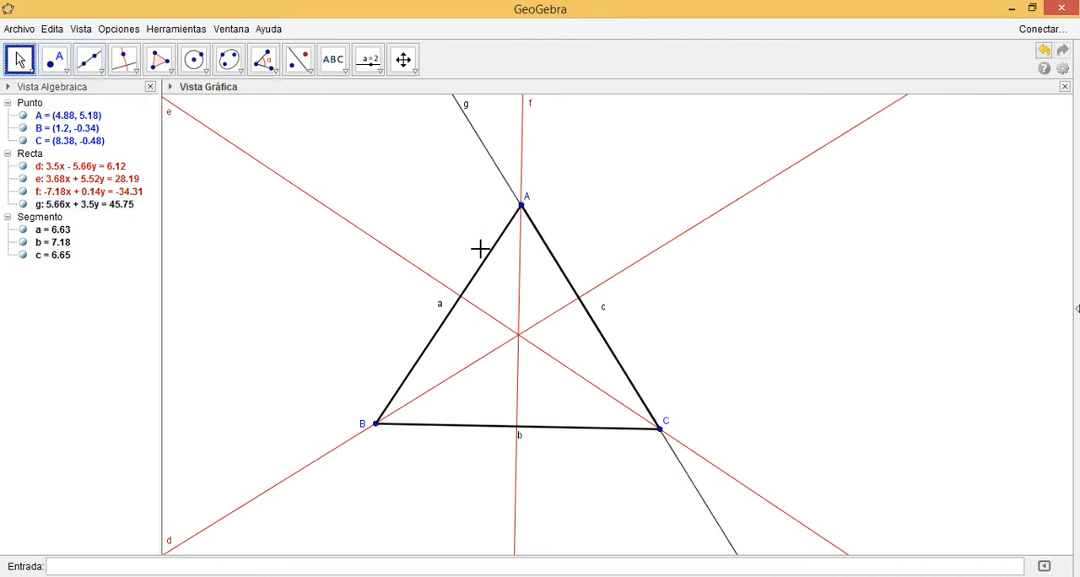
# Change the colour of the line through A and C to green (#009900)
pyautogui.rightClick(503, 181)
pyautogui.click(568, 365)
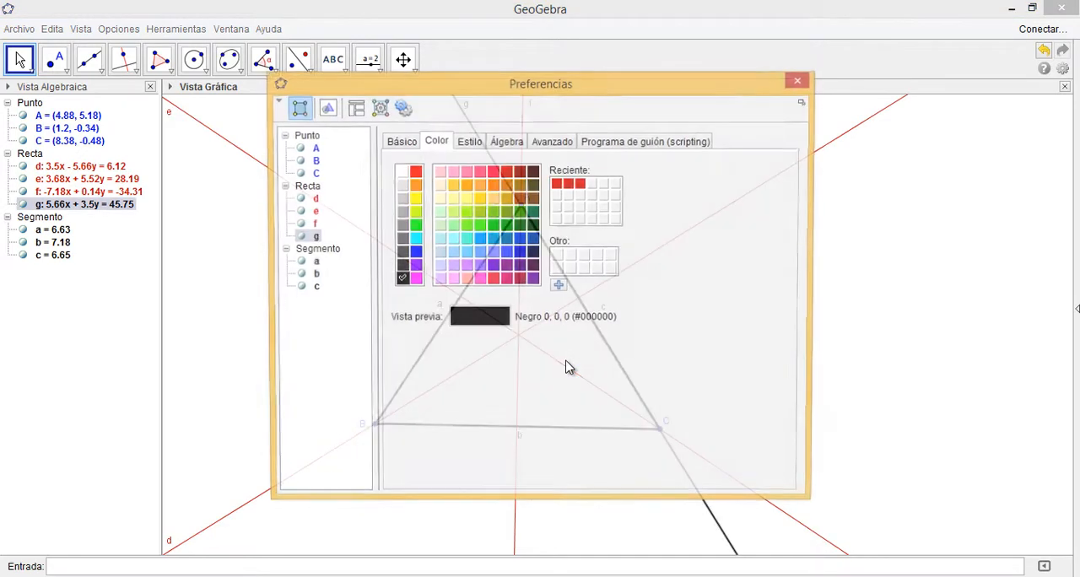
pyautogui.click(506, 226)
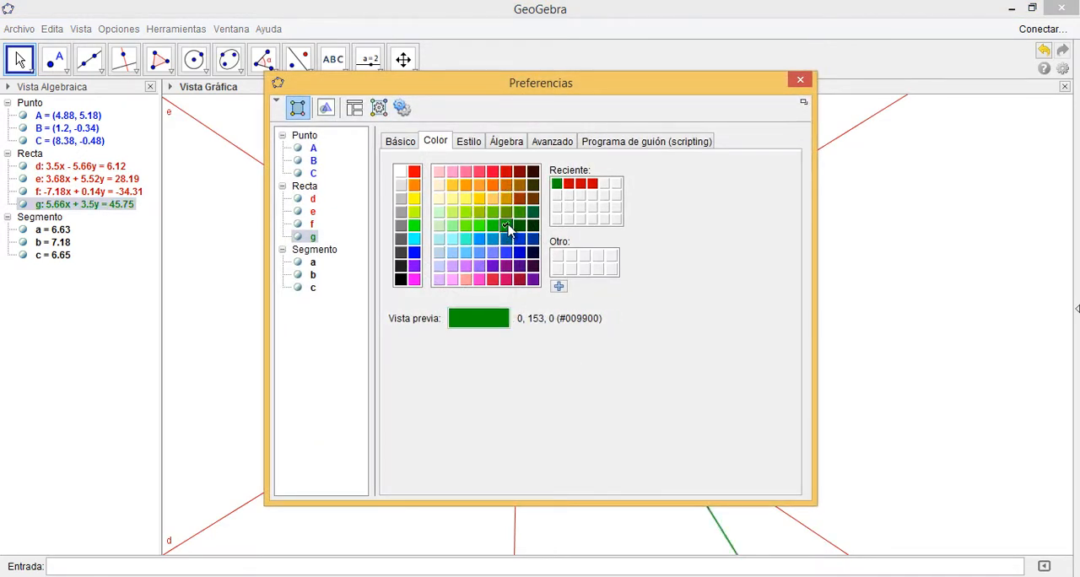
pyautogui.click(800, 81)
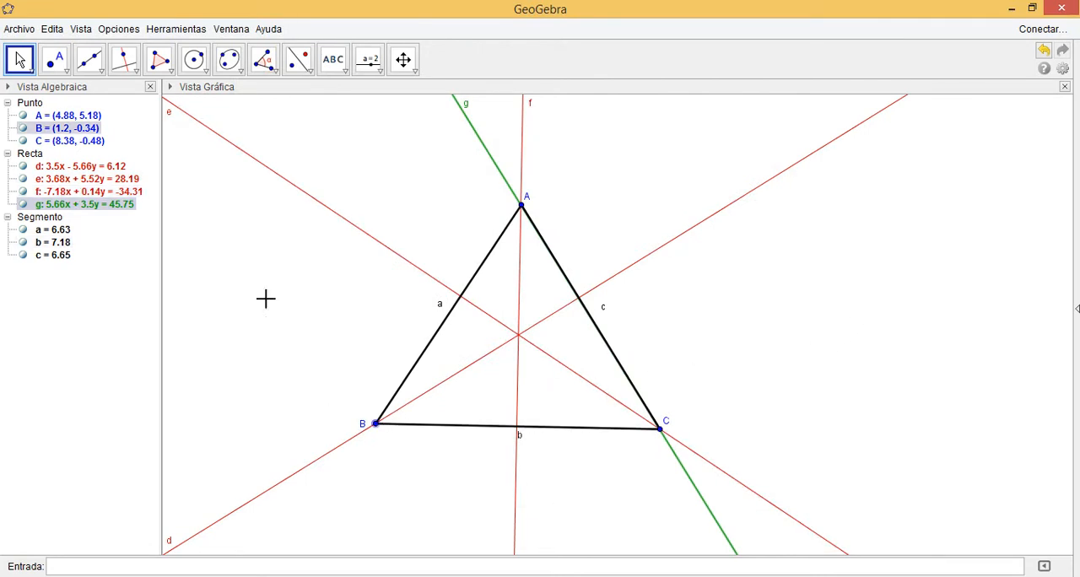
# Draw an infinite line through vertices B and C to extend the triangle's base
pyautogui.click(103, 70)
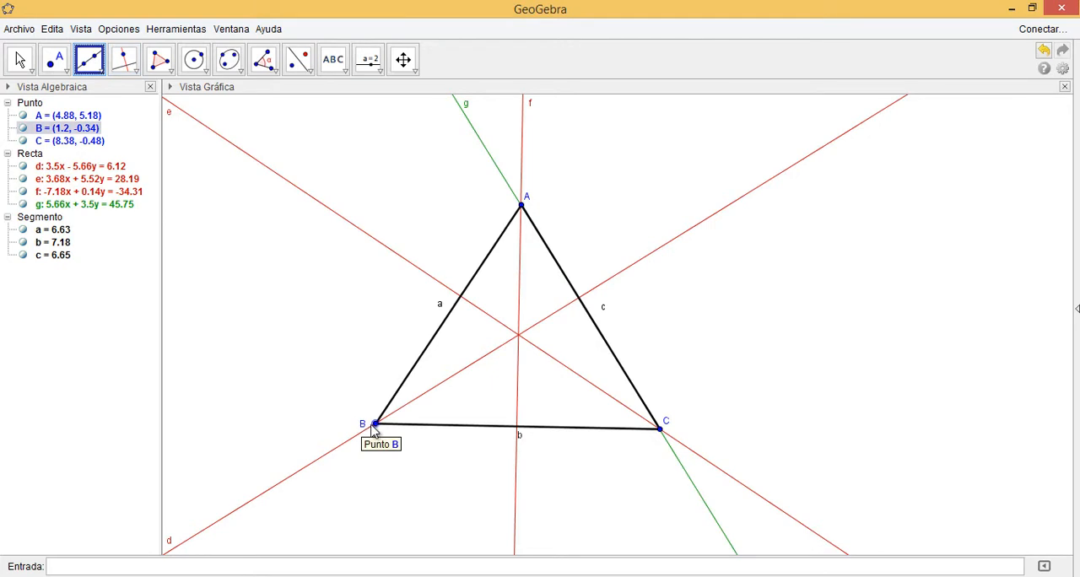
pyautogui.click(396, 427)
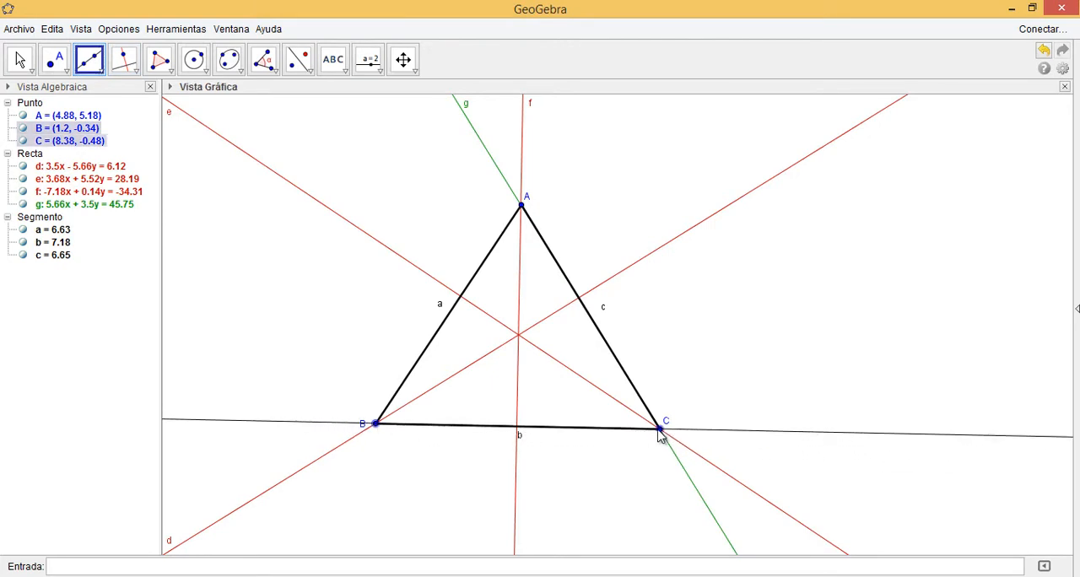
pyautogui.click(658, 428)
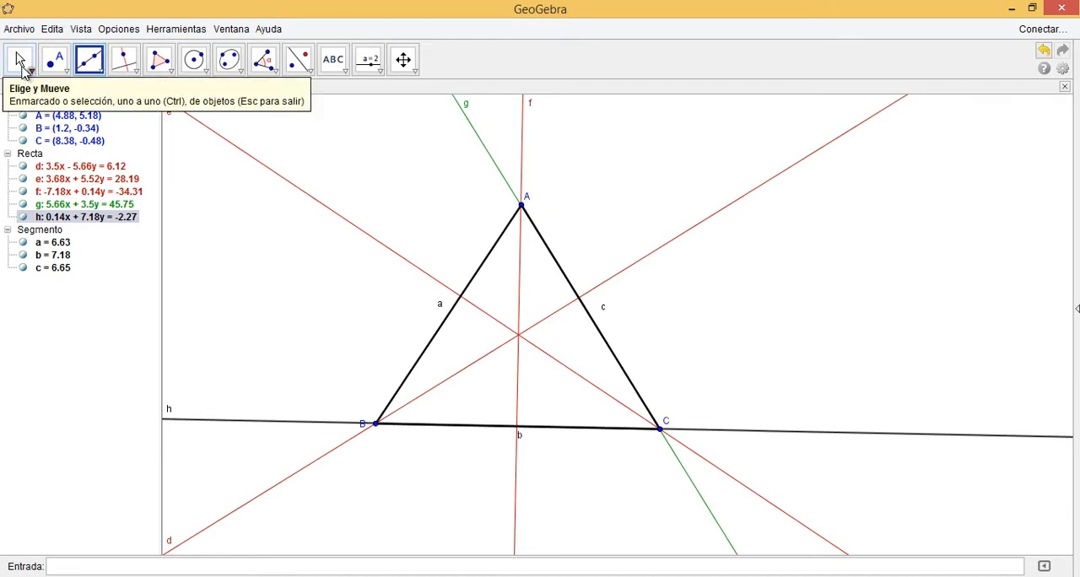
pyautogui.click(21, 61)
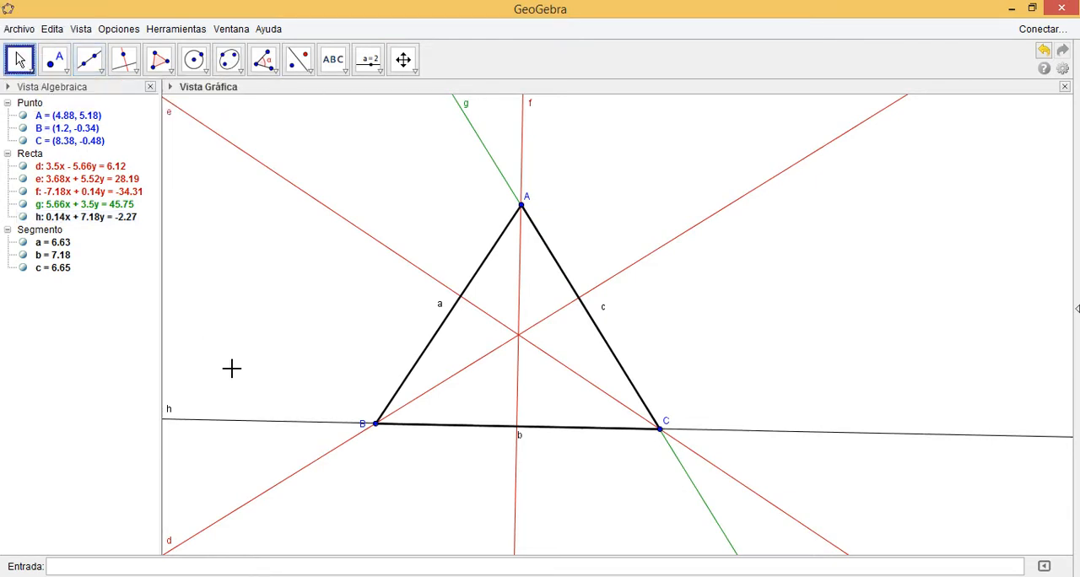
# Change the colour of the line through B and C to green (#009900)
pyautogui.rightClick(258, 426)
pyautogui.click(322, 574)
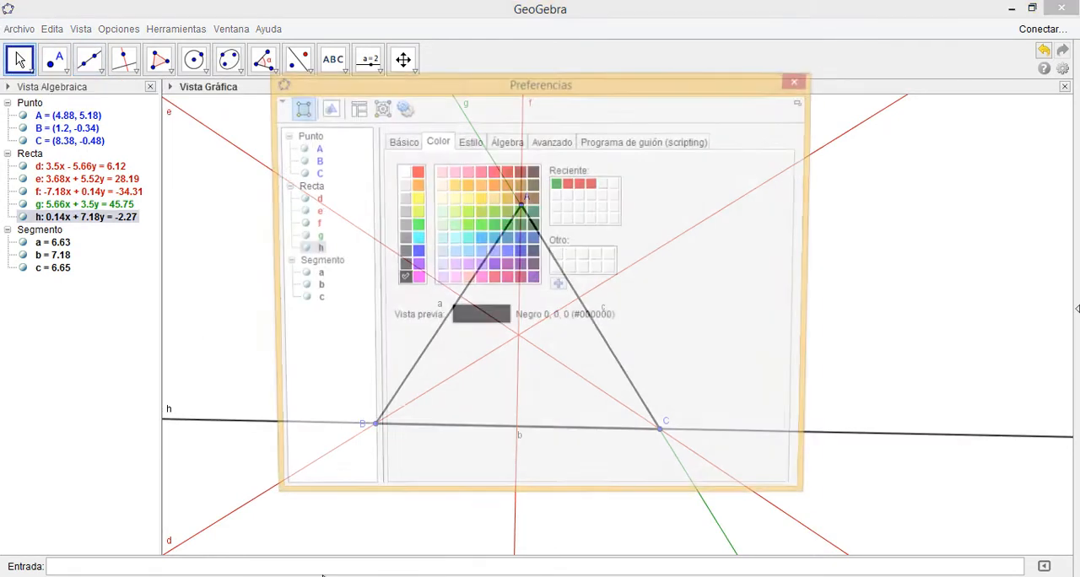
pyautogui.click(557, 184)
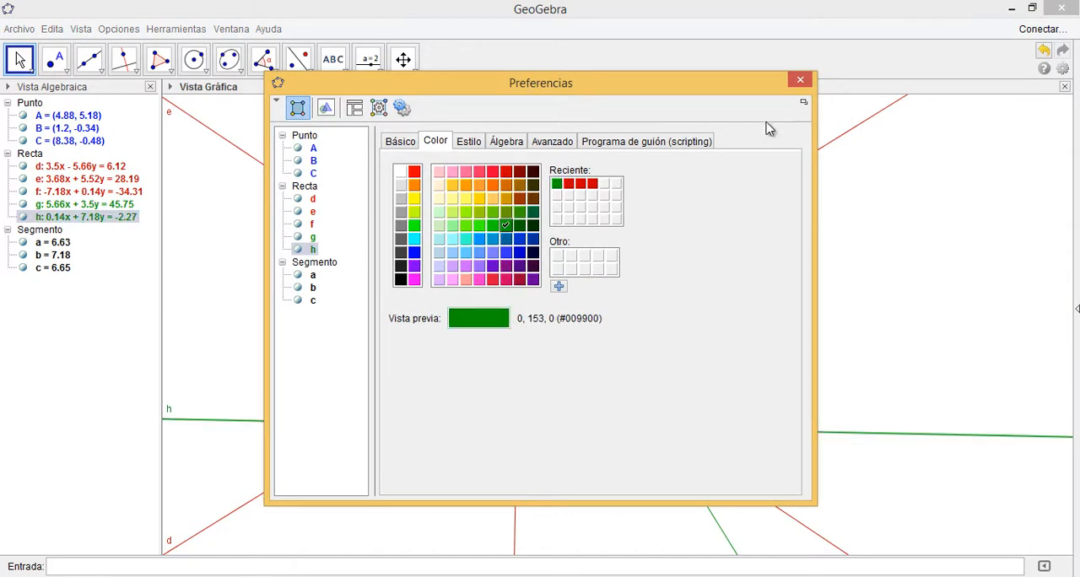
pyautogui.click(800, 79)
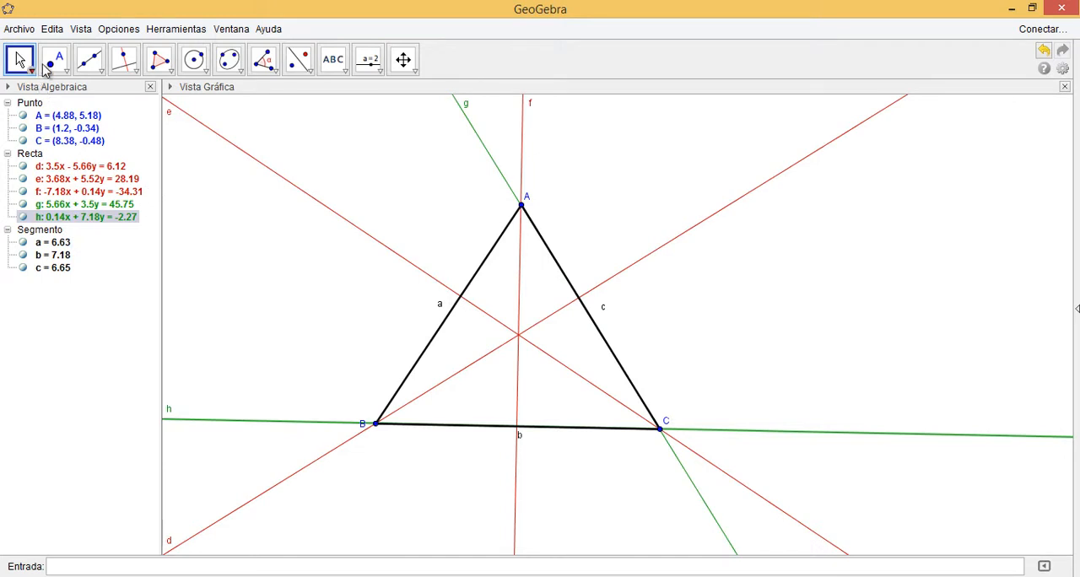
# Draw an infinite line through vertices A and B to extend that side of the triangle
pyautogui.click(96, 69)
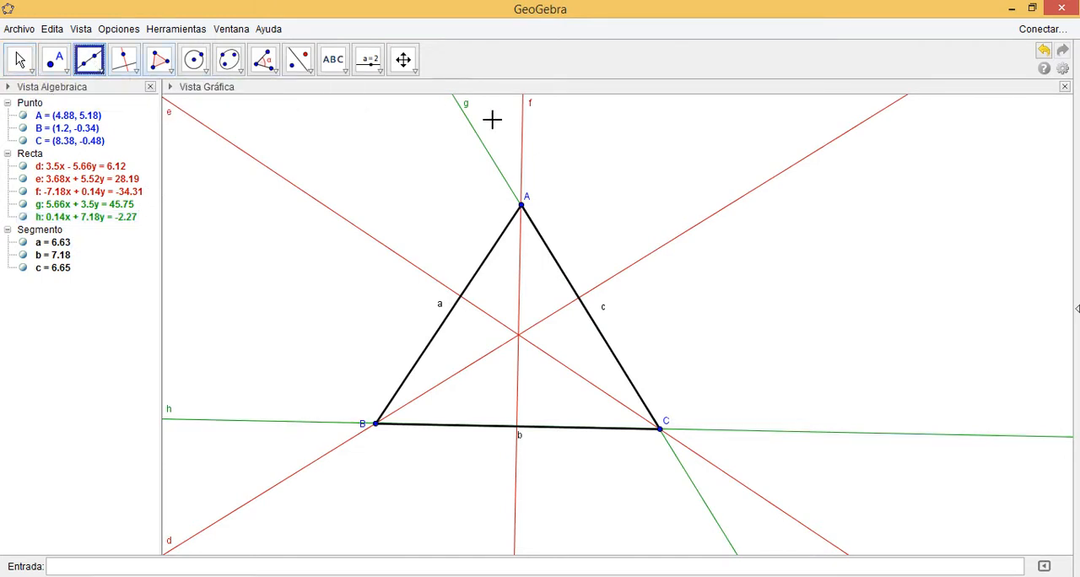
pyautogui.click(522, 205)
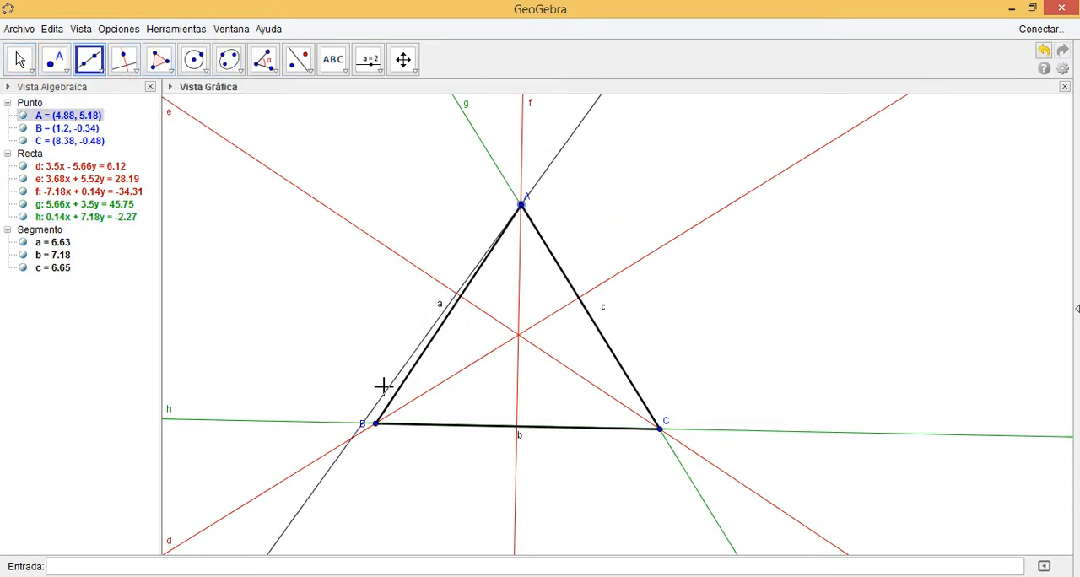
pyautogui.click(376, 422)
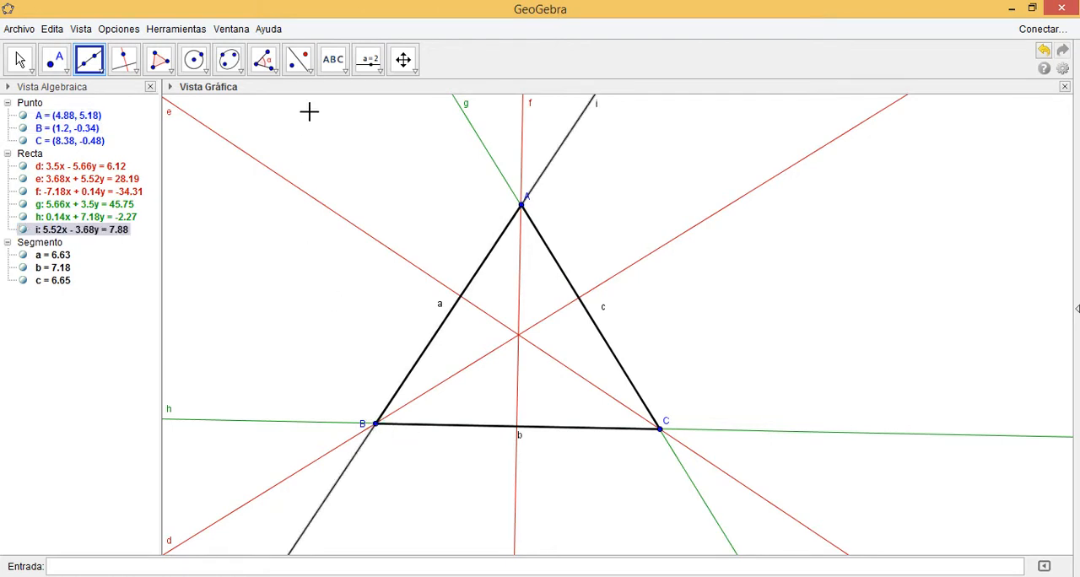
pyautogui.click(20, 59)
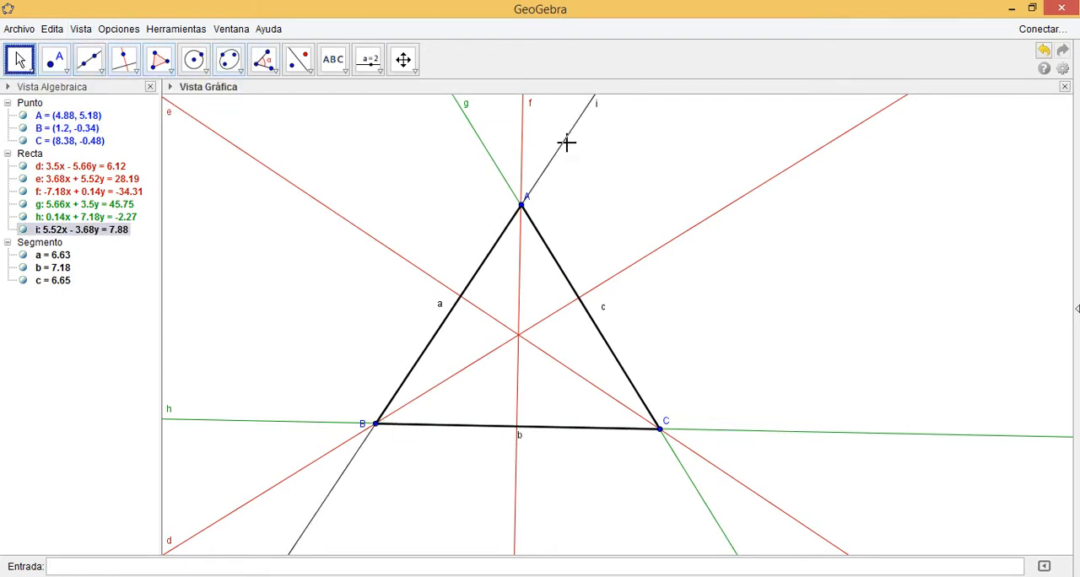
# Change the colour of the line through A and B to green (#009900)
pyautogui.rightClick(565, 145)
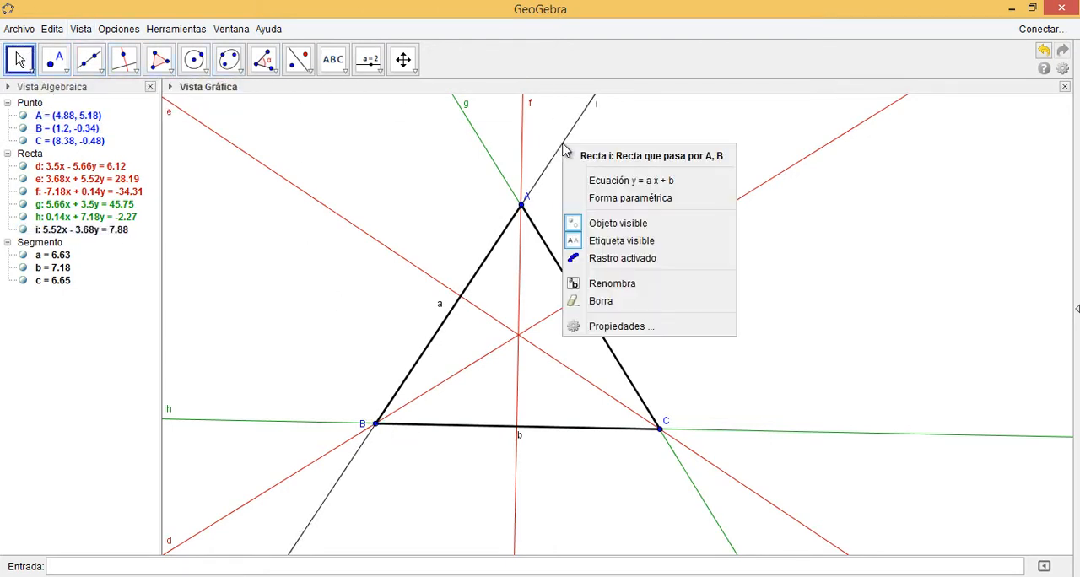
pyautogui.click(643, 333)
pyautogui.click(556, 183)
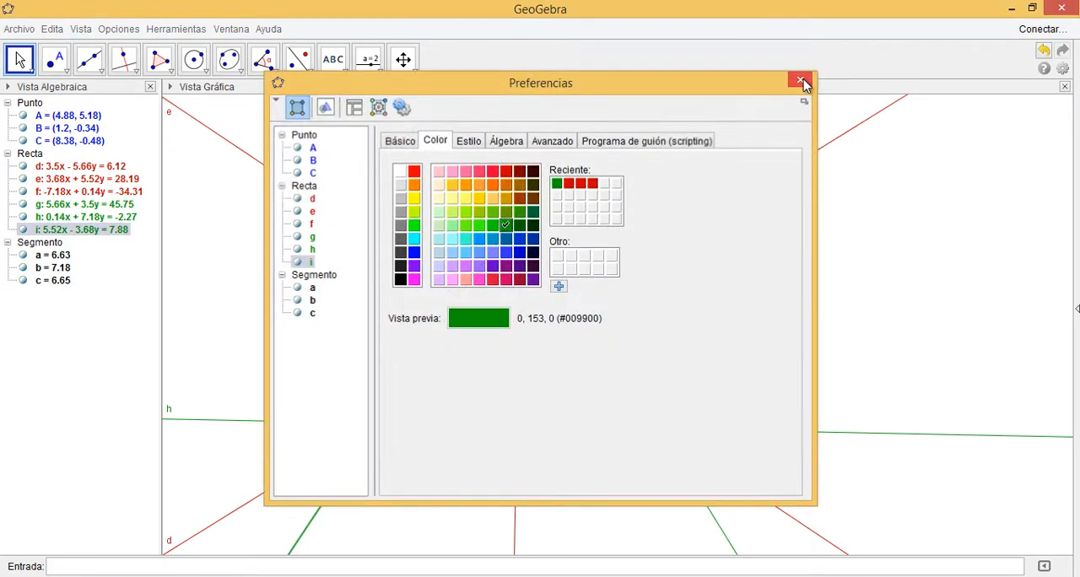
pyautogui.click(803, 82)
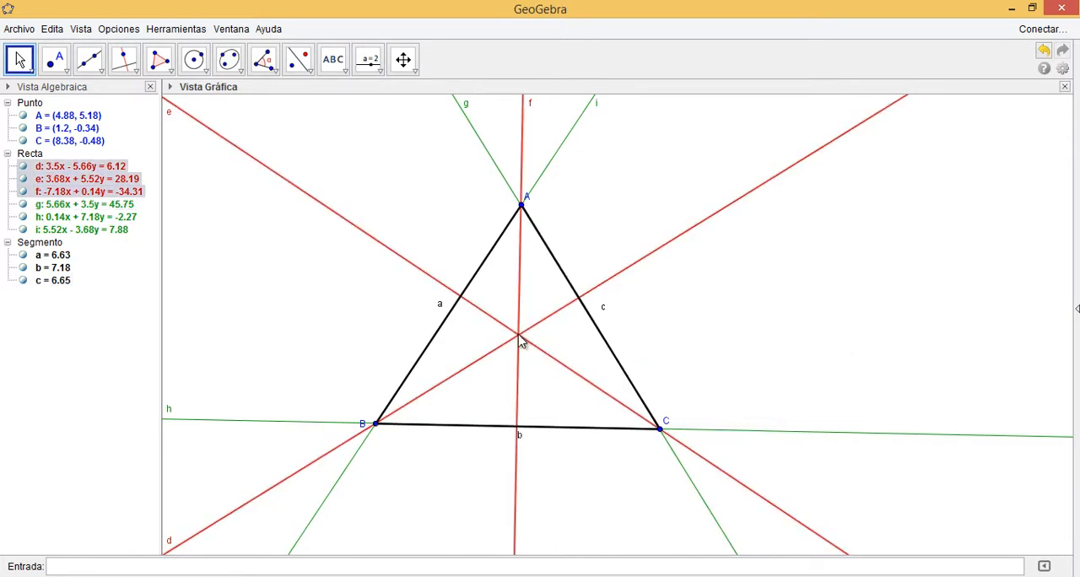
# Create the intersection point of the red altitude lines d and e inside the triangle
pyautogui.moveTo(521, 337)
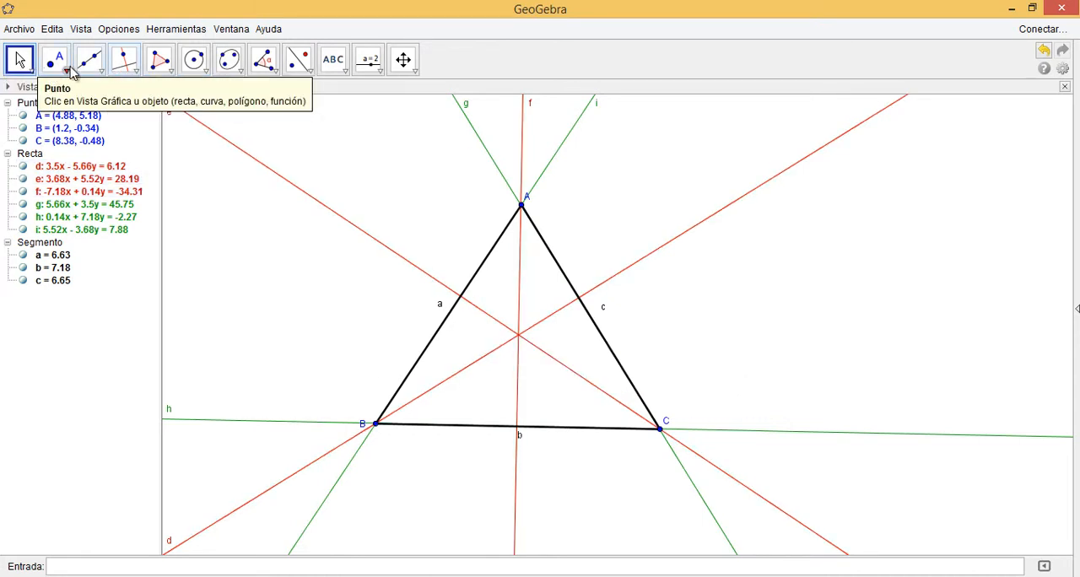
pyautogui.click(68, 69)
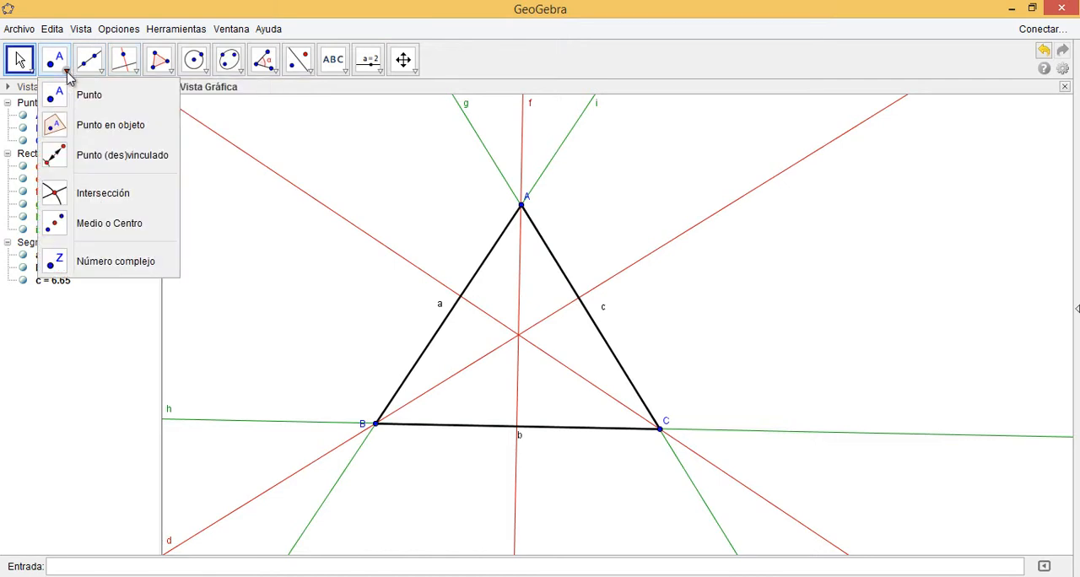
pyautogui.click(99, 197)
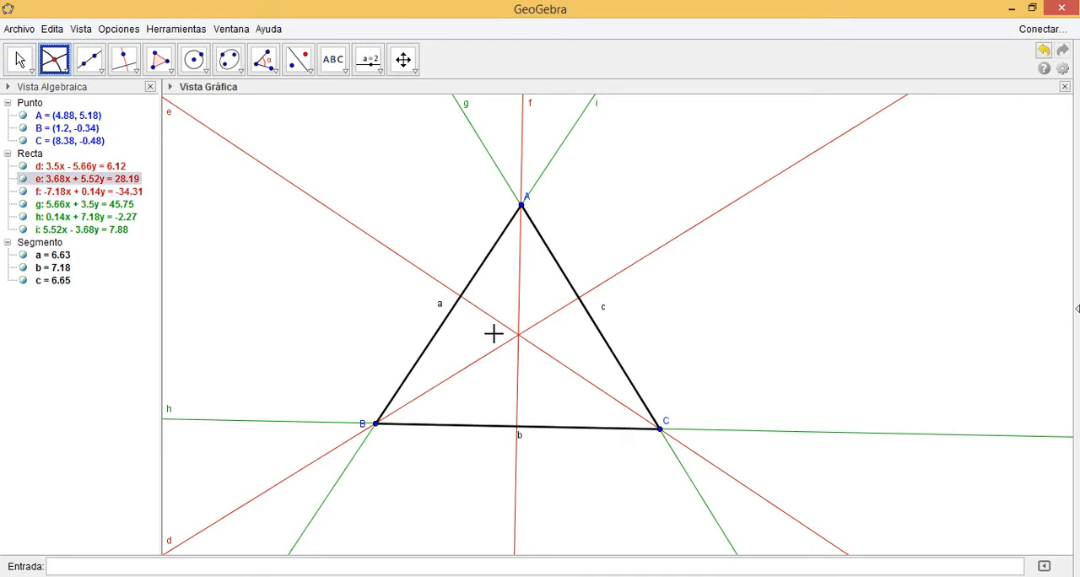
pyautogui.click(518, 336)
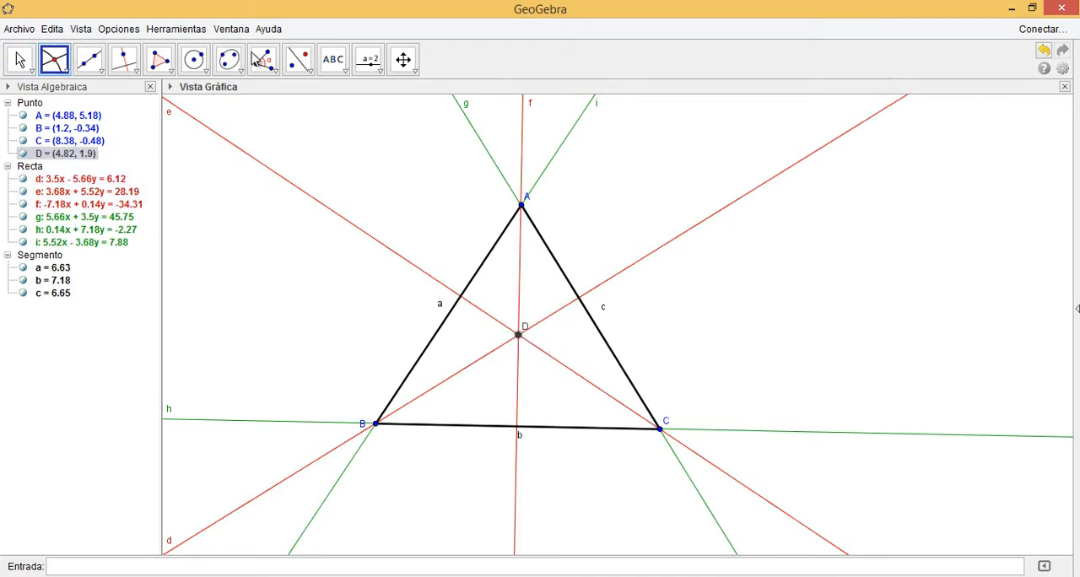
# Rename the intersection point of the altitudes as Ortocentro
pyautogui.click(18, 59)
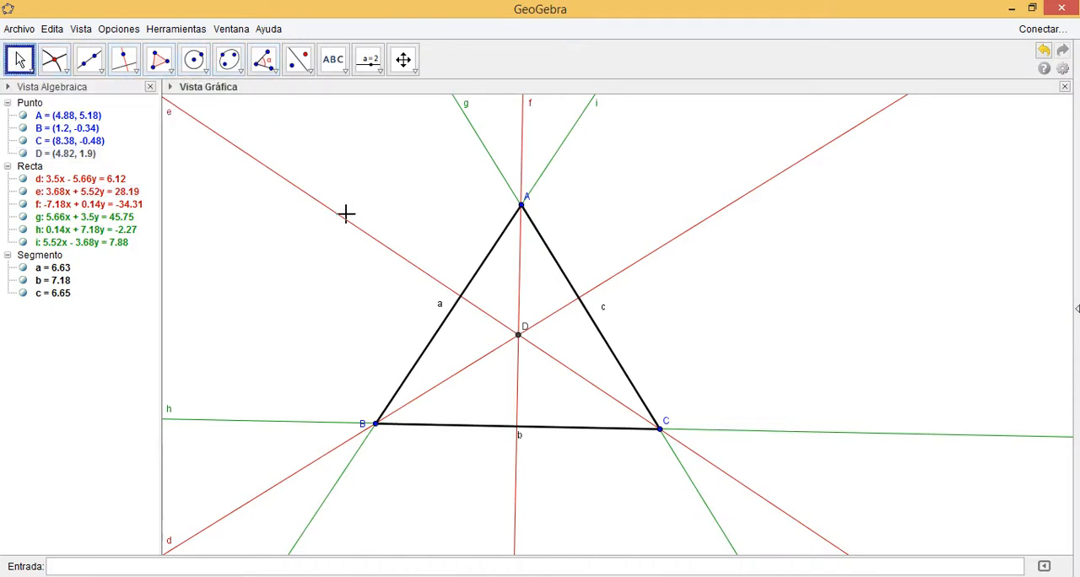
pyautogui.click(523, 332)
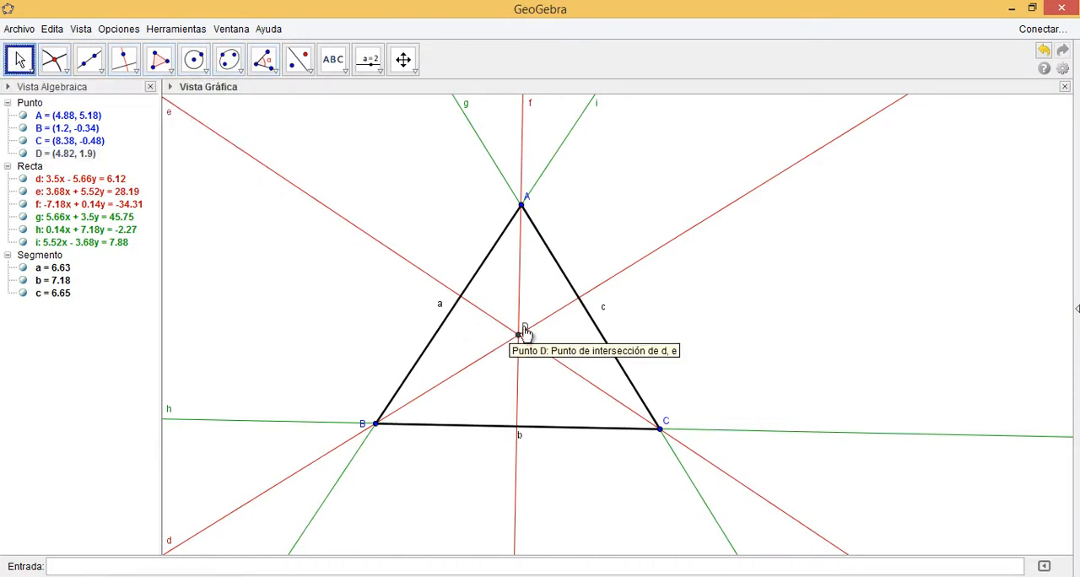
pyautogui.doubleClick(519, 334)
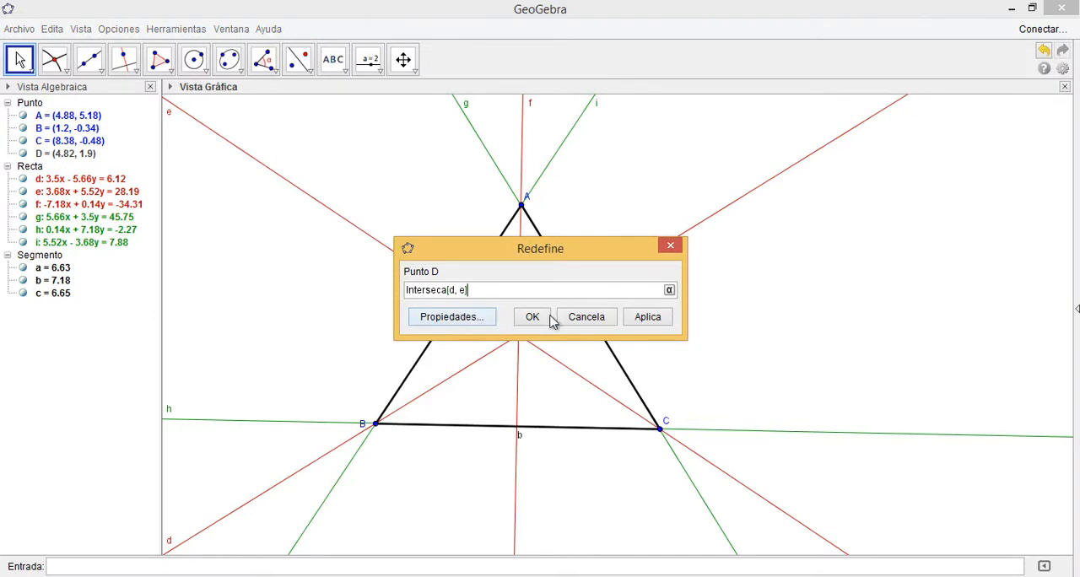
pyautogui.click(582, 319)
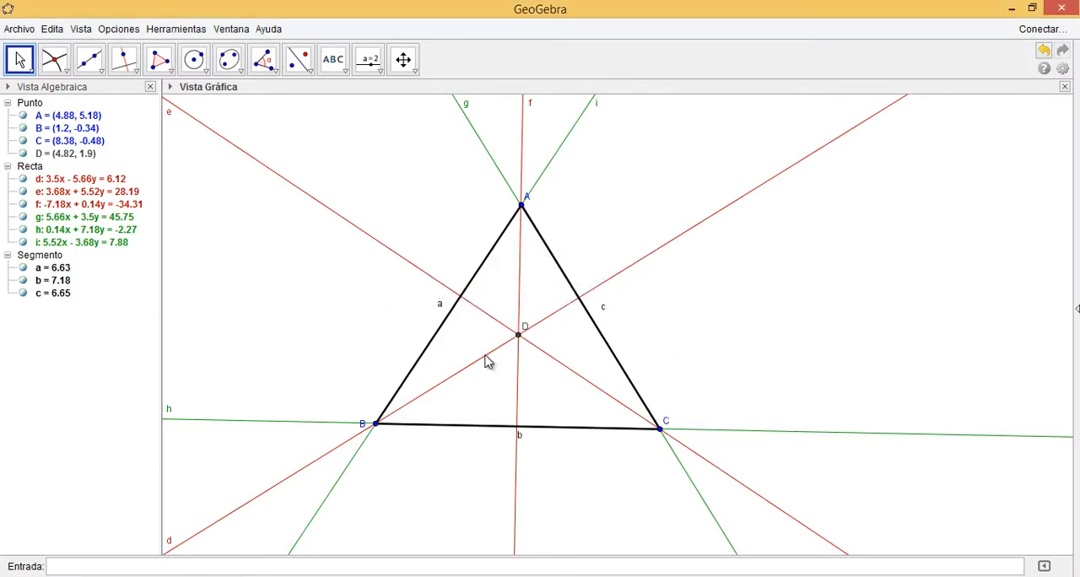
pyautogui.rightClick(519, 337)
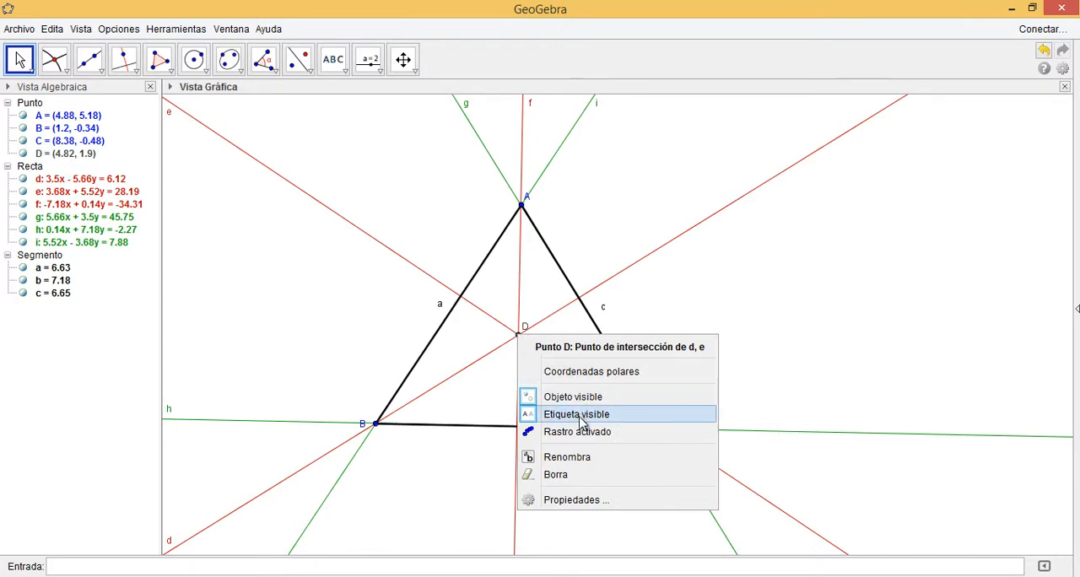
pyautogui.click(574, 458)
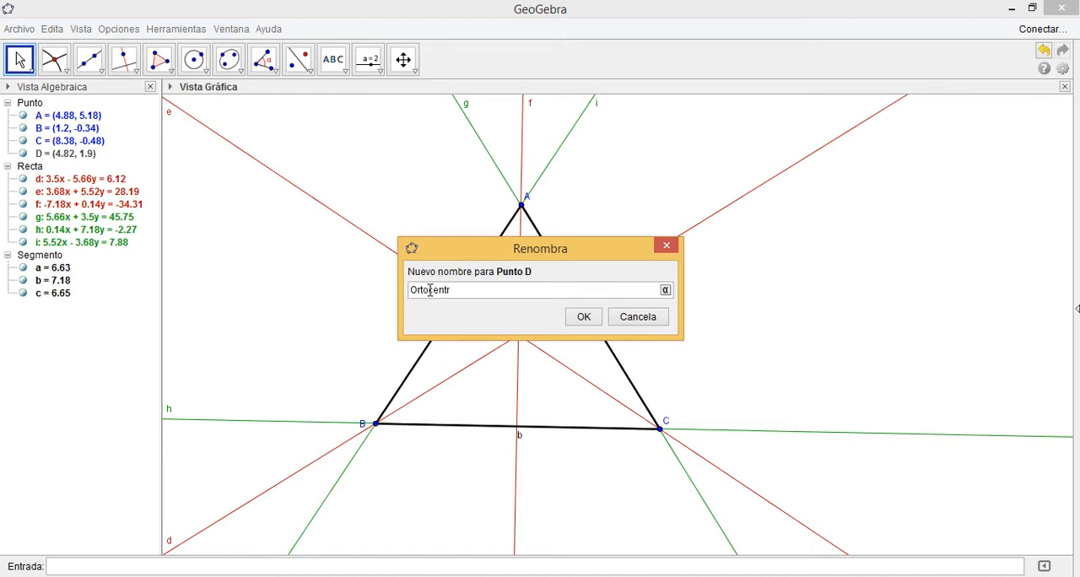
pyautogui.click(584, 316)
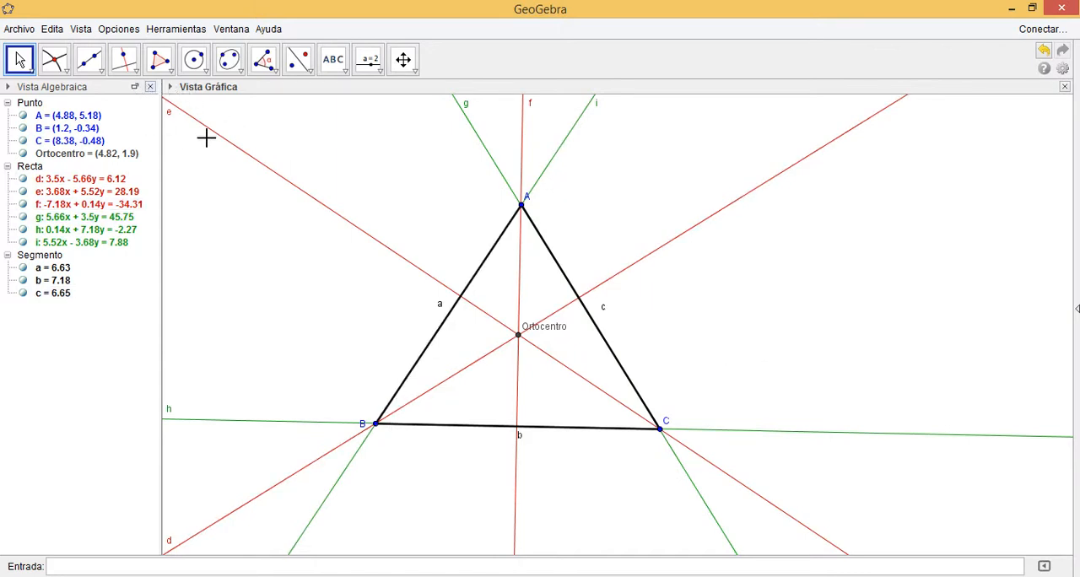
# Mark the triangle's interior angle at vertex A with the Angle tool, using points B, A and C
pyautogui.click(274, 72)
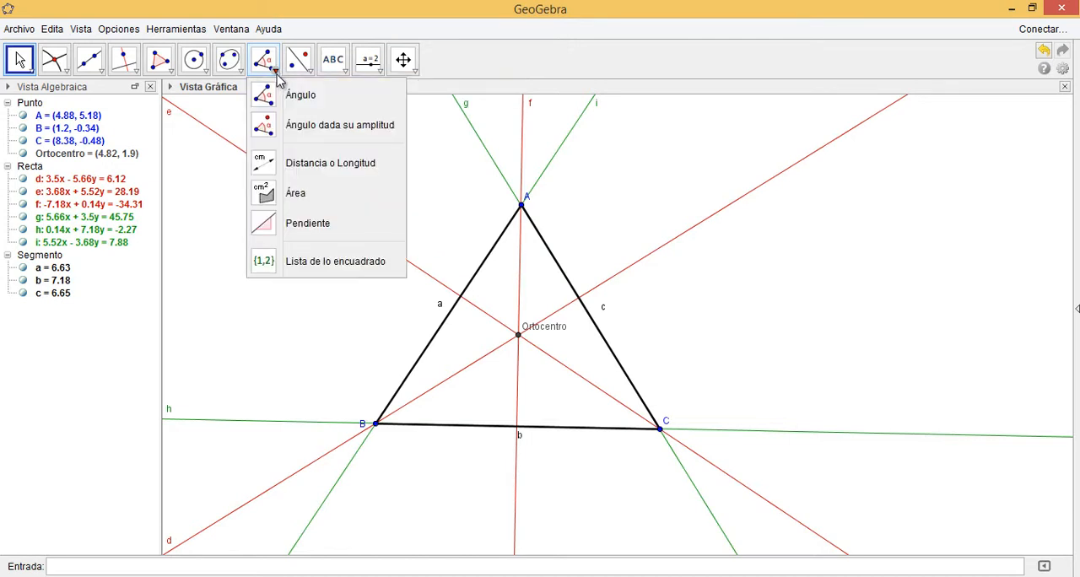
pyautogui.click(267, 99)
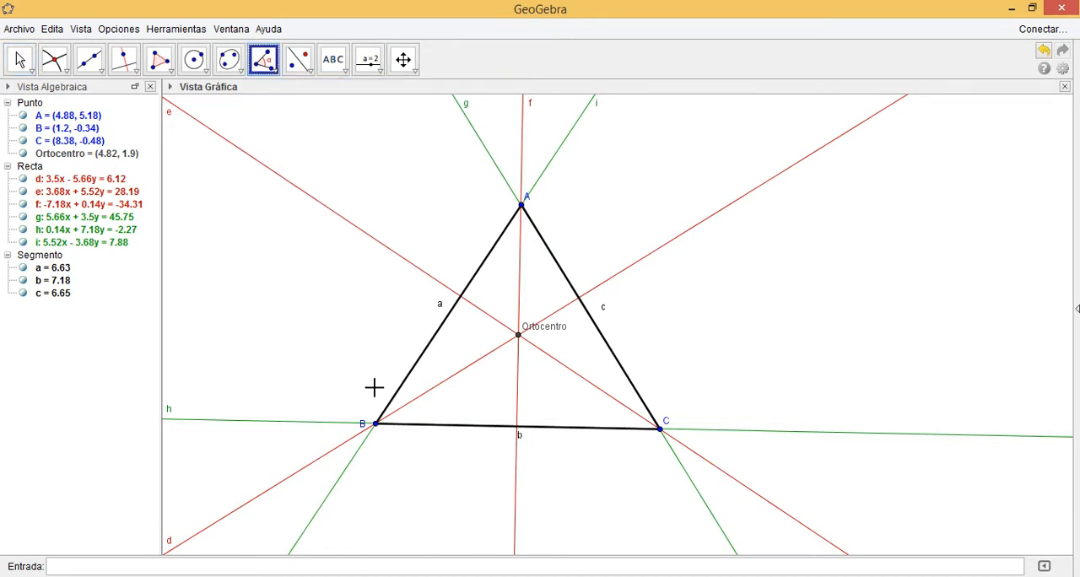
pyautogui.click(376, 423)
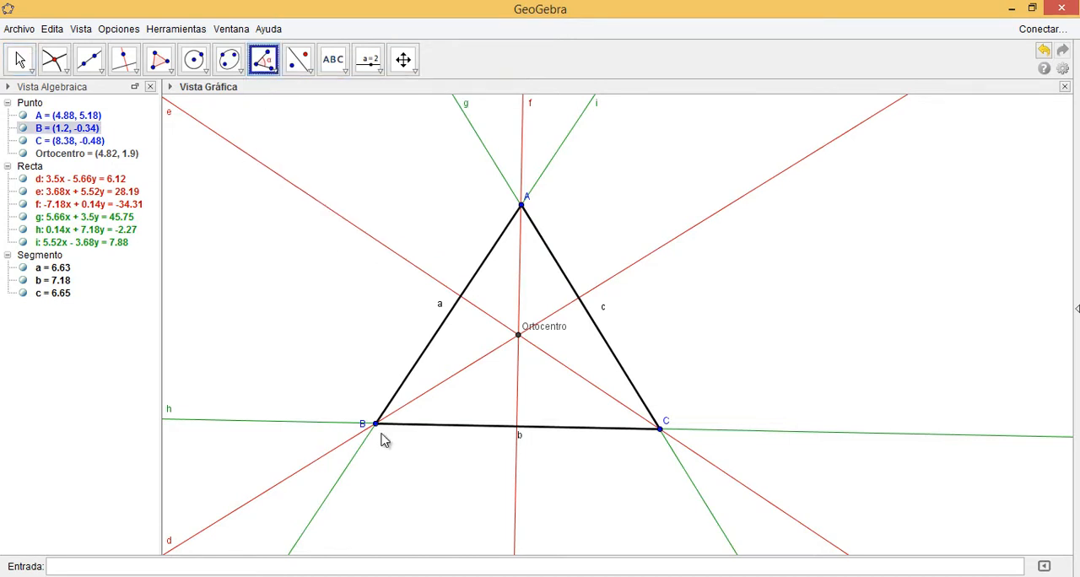
pyautogui.click(522, 206)
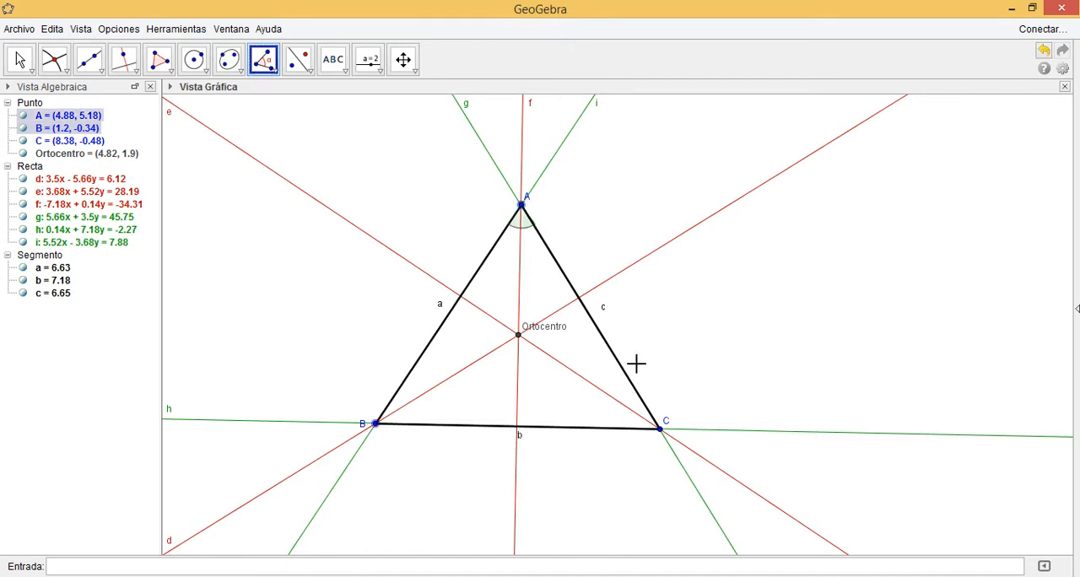
pyautogui.click(659, 426)
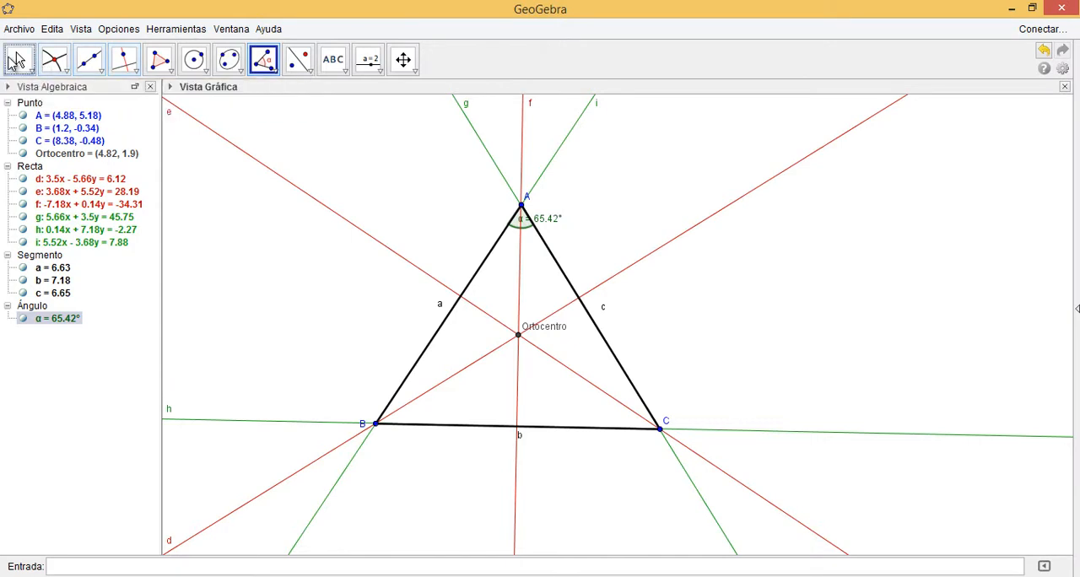
# Move the label of the angle at A out of the triangle, beside the vertex
pyautogui.click(19, 59)
pyautogui.moveTo(552, 222); pyautogui.dragTo(572, 210)
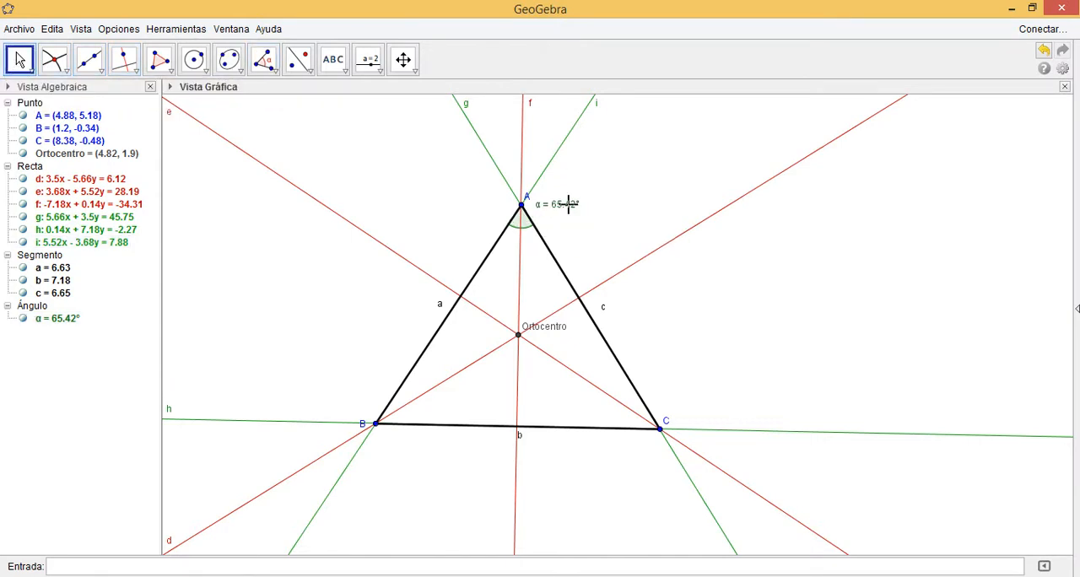
pyautogui.click(551, 306)
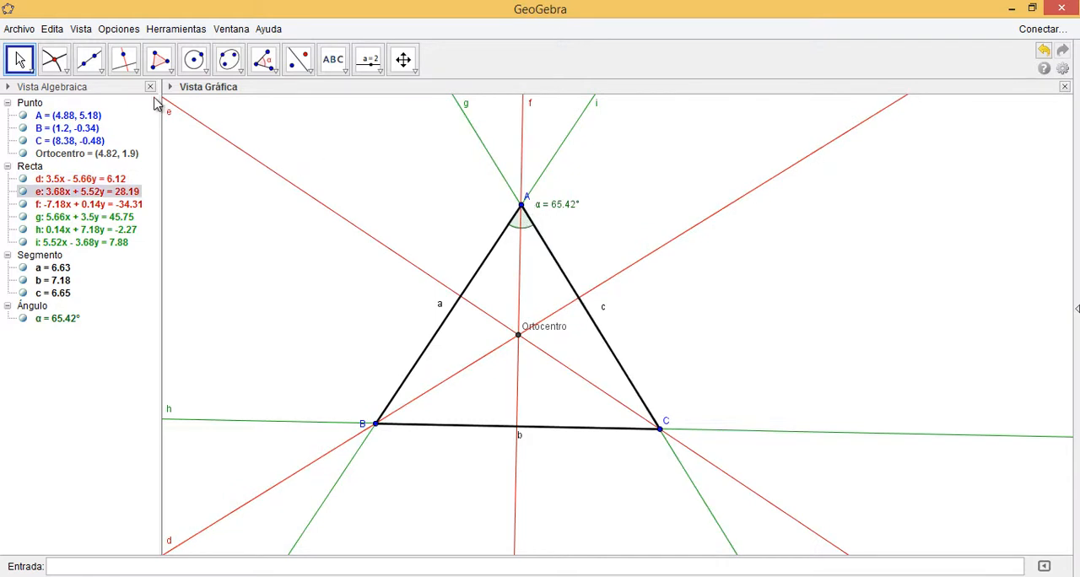
# Try to mark the angle at B using points A, B and C in that order, and undo it
pyautogui.click(264, 62)
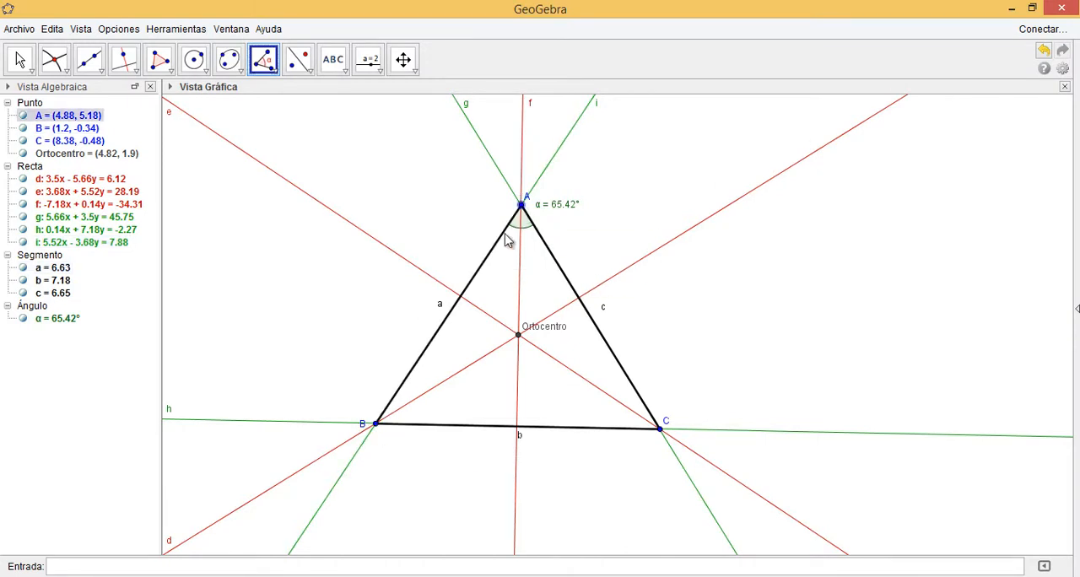
pyautogui.click(375, 425)
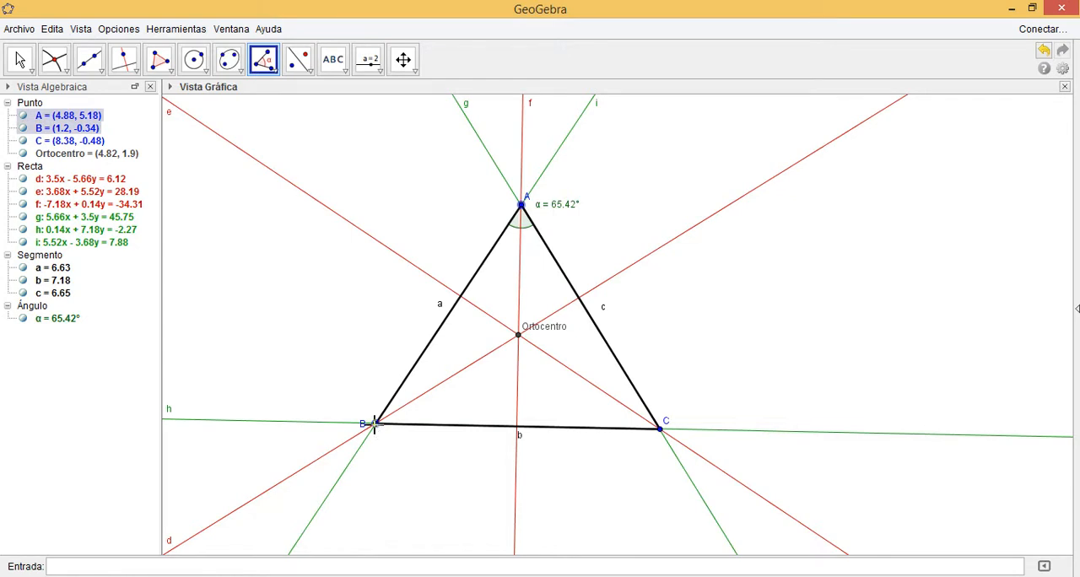
pyautogui.click(660, 430)
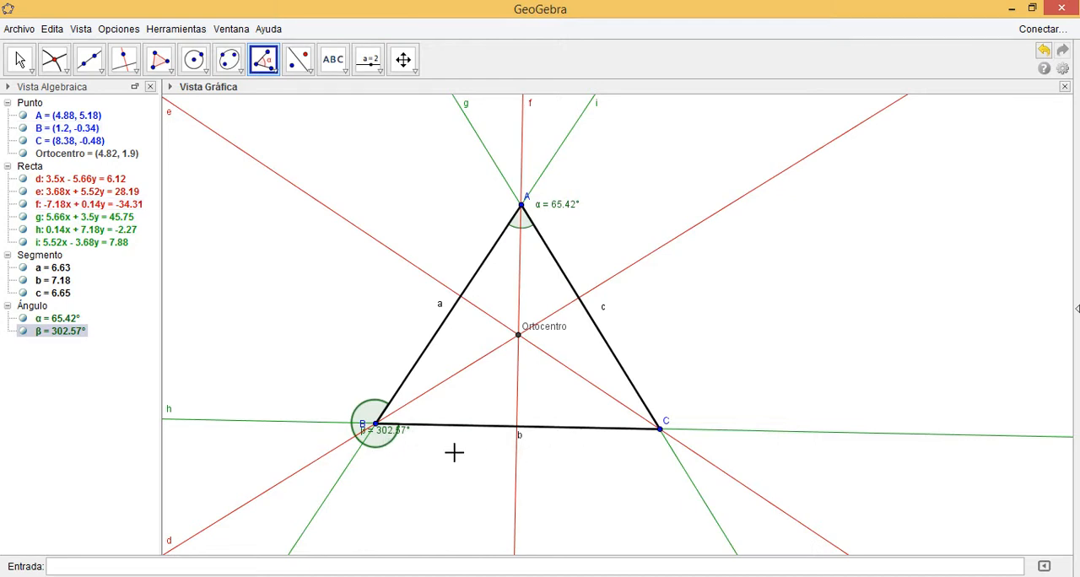
pyautogui.hotkey('ctrl', 'z')
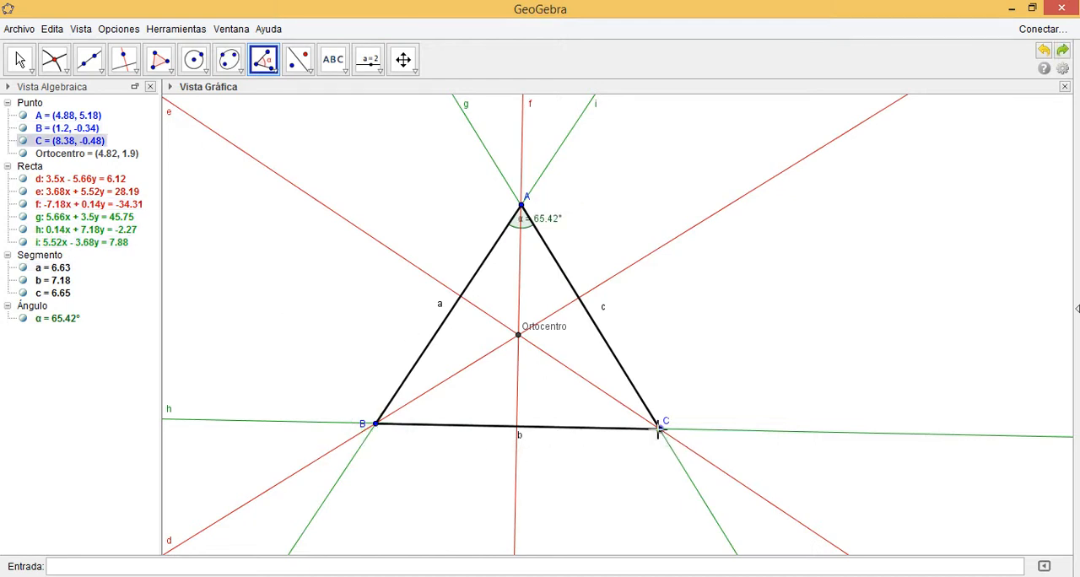
# Mark the interior angles at B, using points C, B, A, and at C, using points A, C, B
pyautogui.click(375, 423)
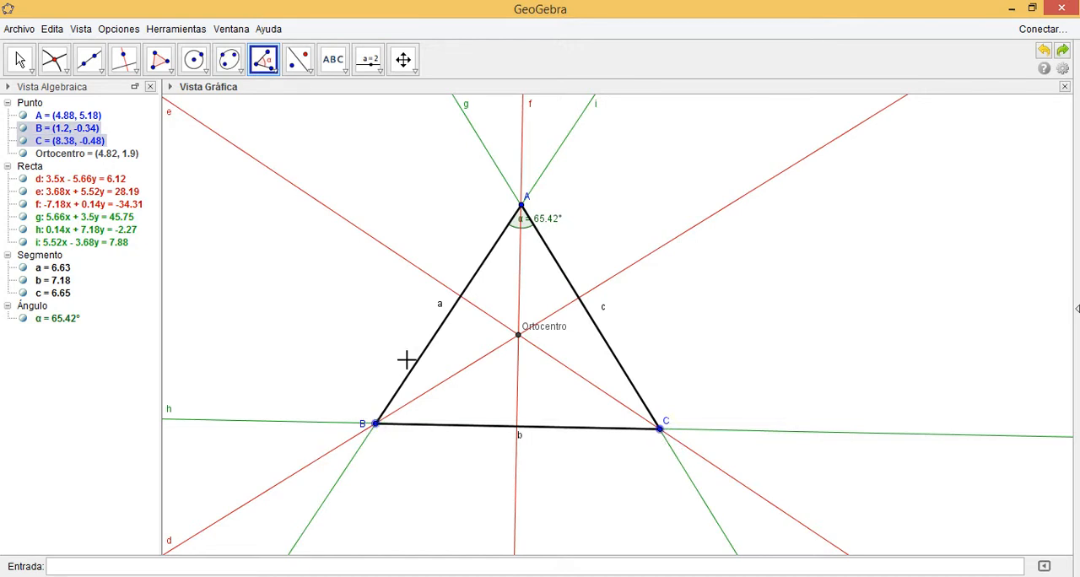
pyautogui.click(522, 205)
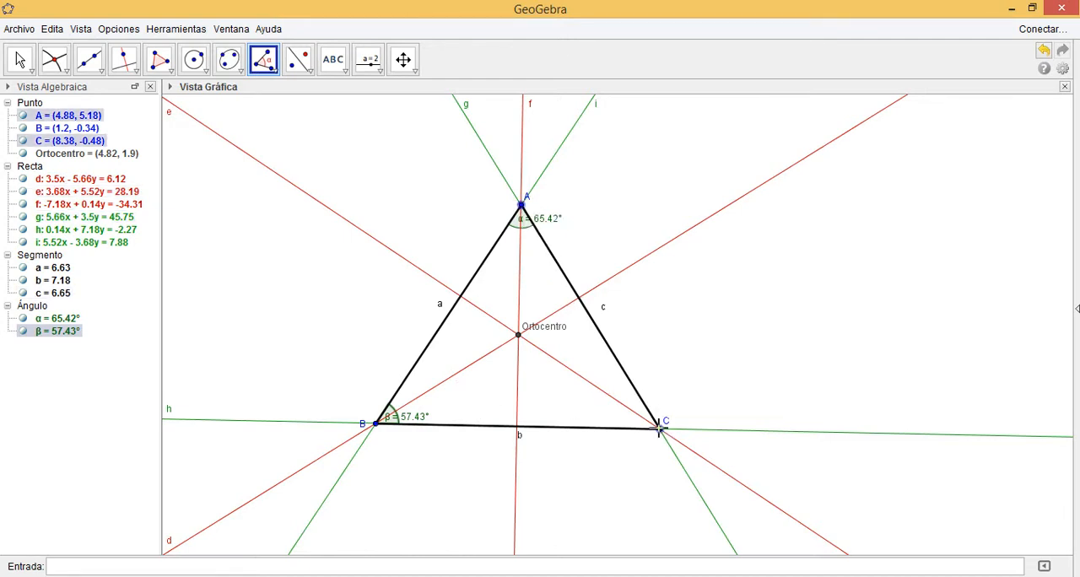
pyautogui.click(647, 435)
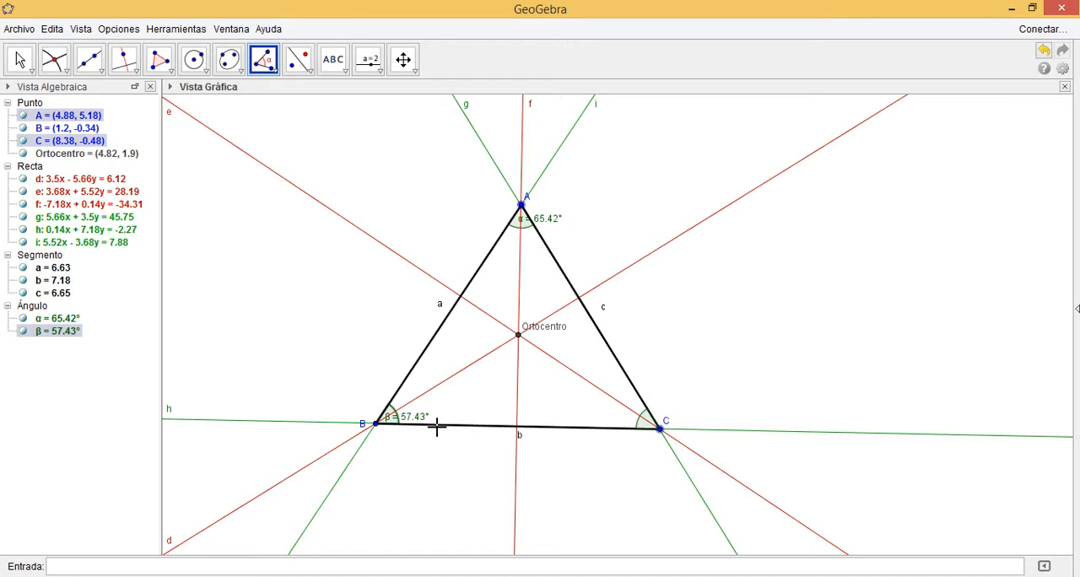
pyautogui.click(376, 424)
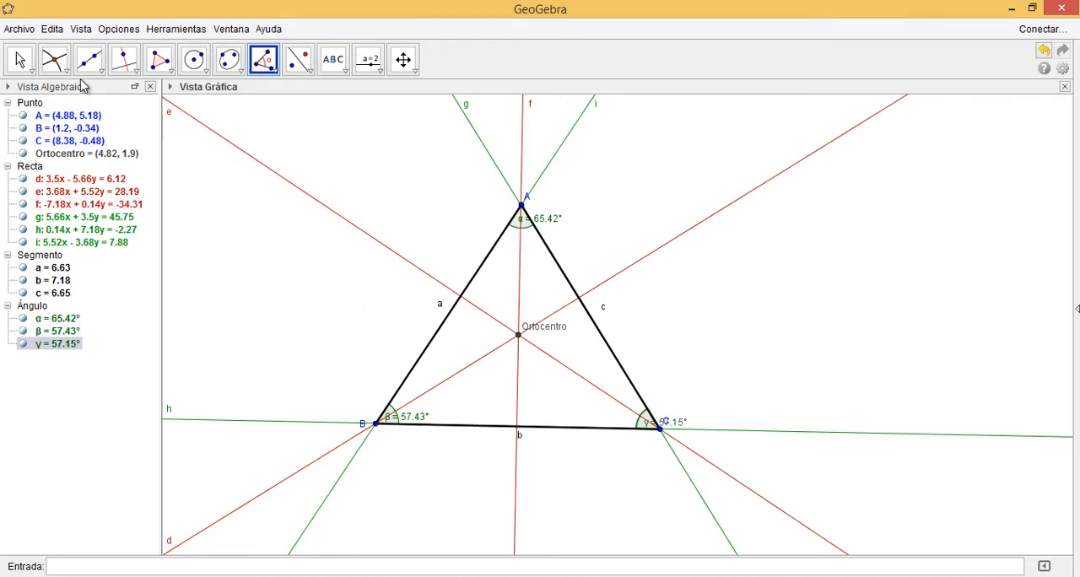
# Reposition the labels of angles β, γ and α outside the triangle, next to their vertices
pyautogui.click(20, 60)
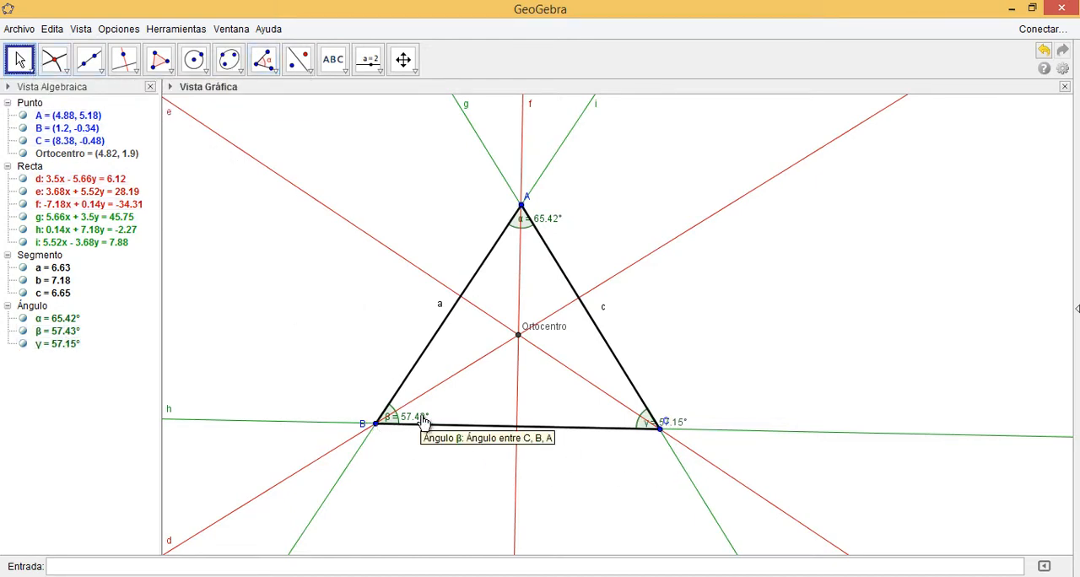
pyautogui.moveTo(425, 422); pyautogui.dragTo(352, 400)
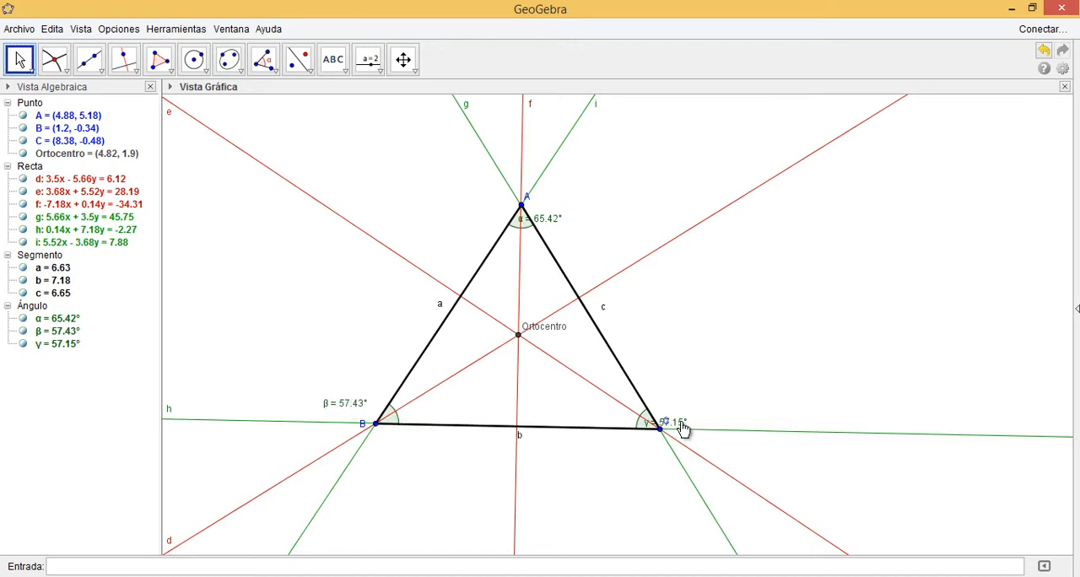
pyautogui.moveTo(683, 428); pyautogui.dragTo(717, 426)
pyautogui.moveTo(709, 424); pyautogui.dragTo(699, 407)
pyautogui.moveTo(557, 226); pyautogui.dragTo(577, 215)
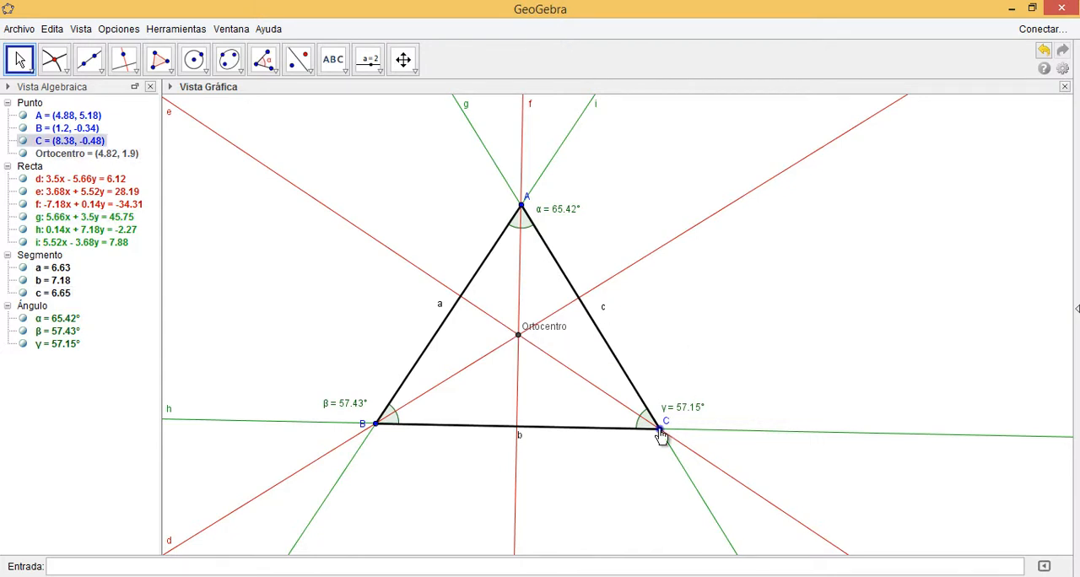
# Reshape the triangle by moving vertex C around, leaving it at about (8.22, -0.26)
pyautogui.moveTo(660, 435); pyautogui.dragTo(708, 337)
pyautogui.moveTo(693, 382); pyautogui.dragTo(654, 421)
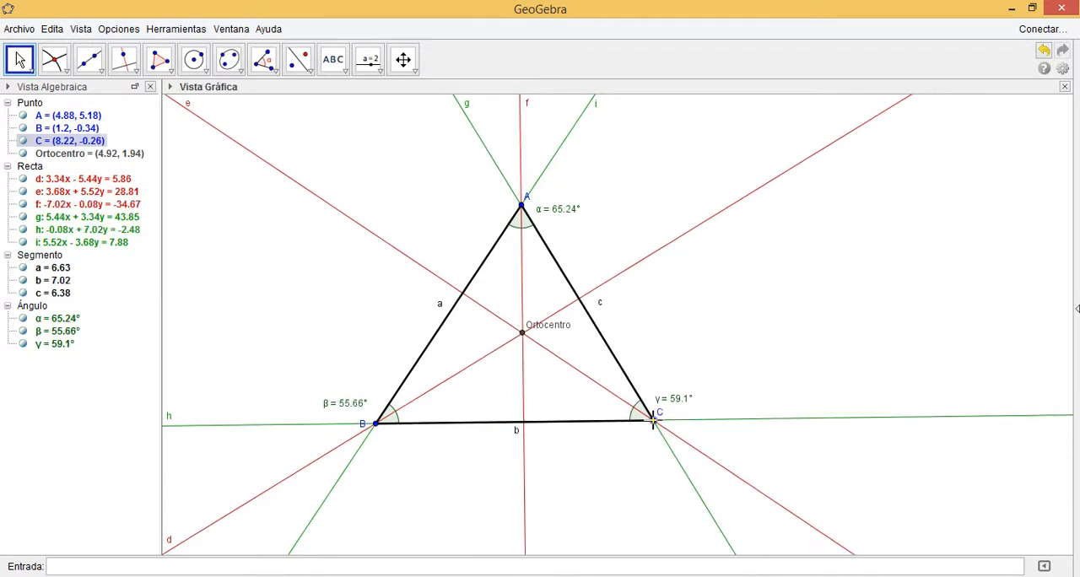
# Show the grid in the graphics view
pyautogui.rightClick(355, 168)
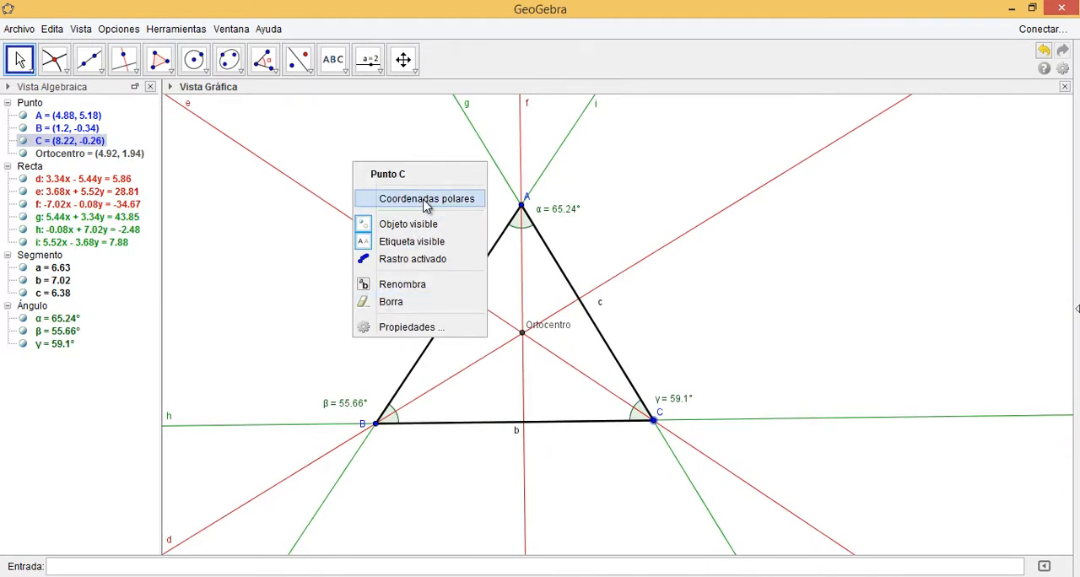
pyautogui.click(320, 130)
pyautogui.rightClick(320, 130)
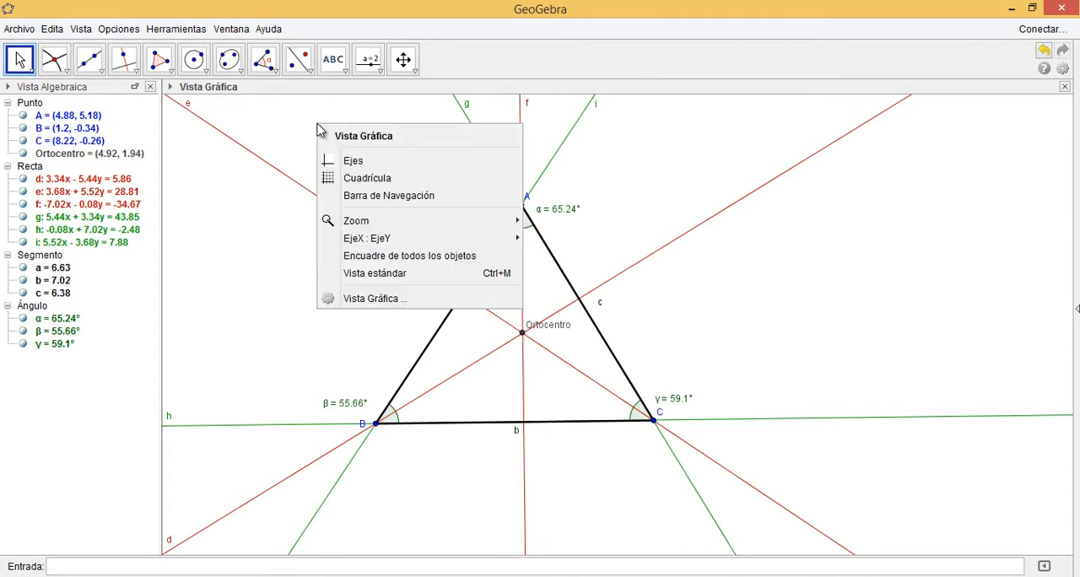
pyautogui.click(363, 178)
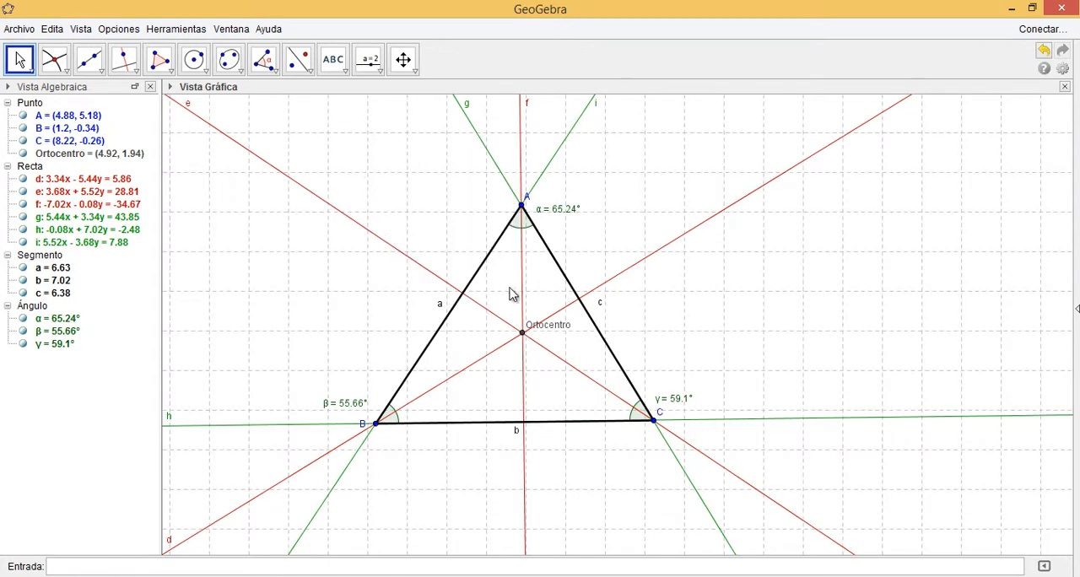
# Move the triangle's vertices onto grid points: B to (1, 0), A to (4, 6) and C to (9, 1)
pyautogui.moveTo(375, 424)
pyautogui.mouseDown()
pyautogui.moveTo(370, 402)
pyautogui.moveTo(369, 412)
pyautogui.mouseUp()
pyautogui.moveTo(525, 206); pyautogui.dragTo(486, 173)
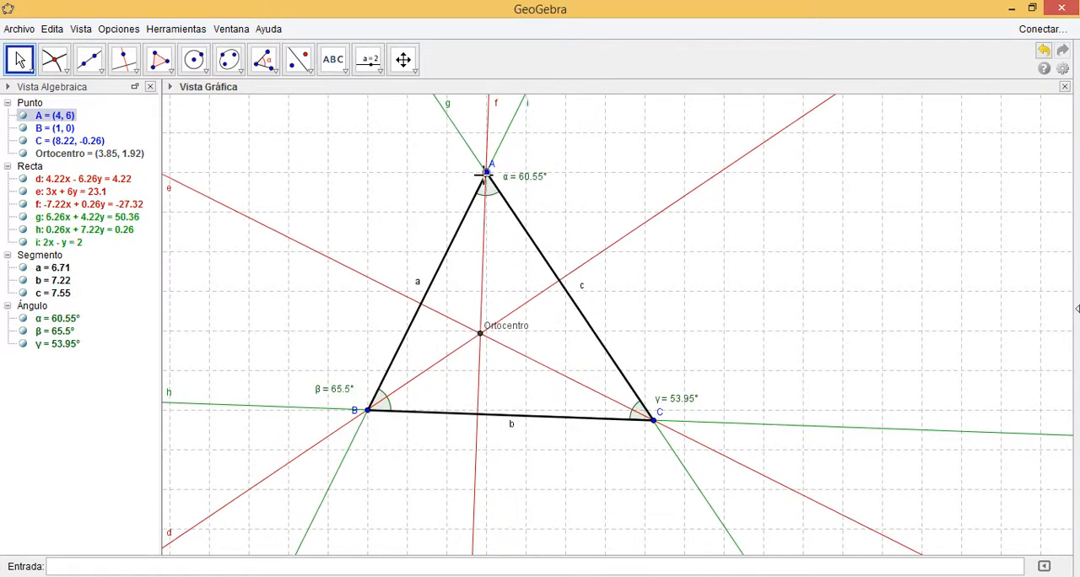
pyautogui.click(655, 424)
pyautogui.moveTo(655, 426); pyautogui.dragTo(689, 378)
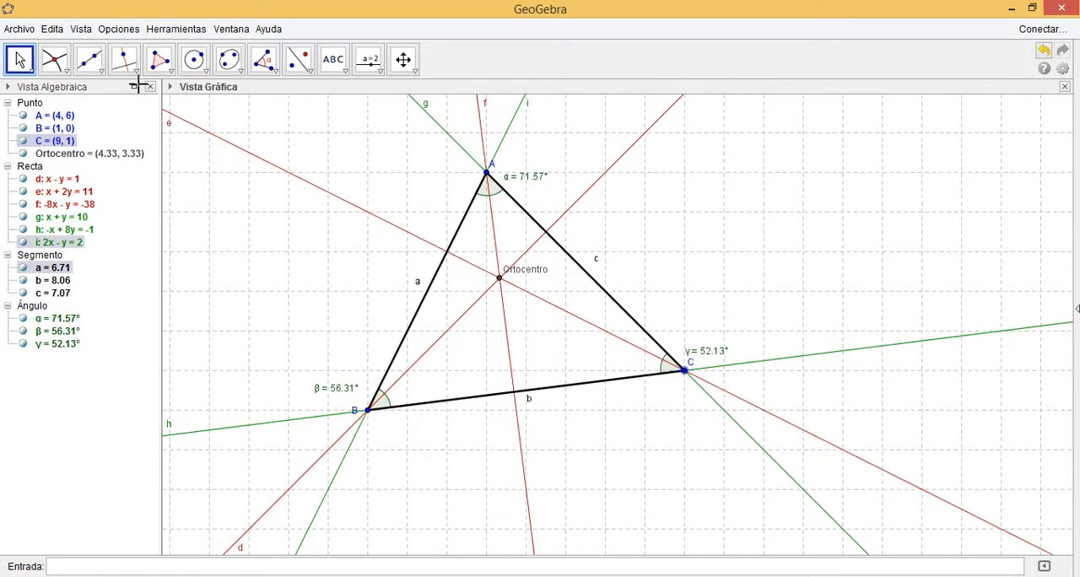
# Hide the grid in the graphics view
pyautogui.rightClick(344, 147)
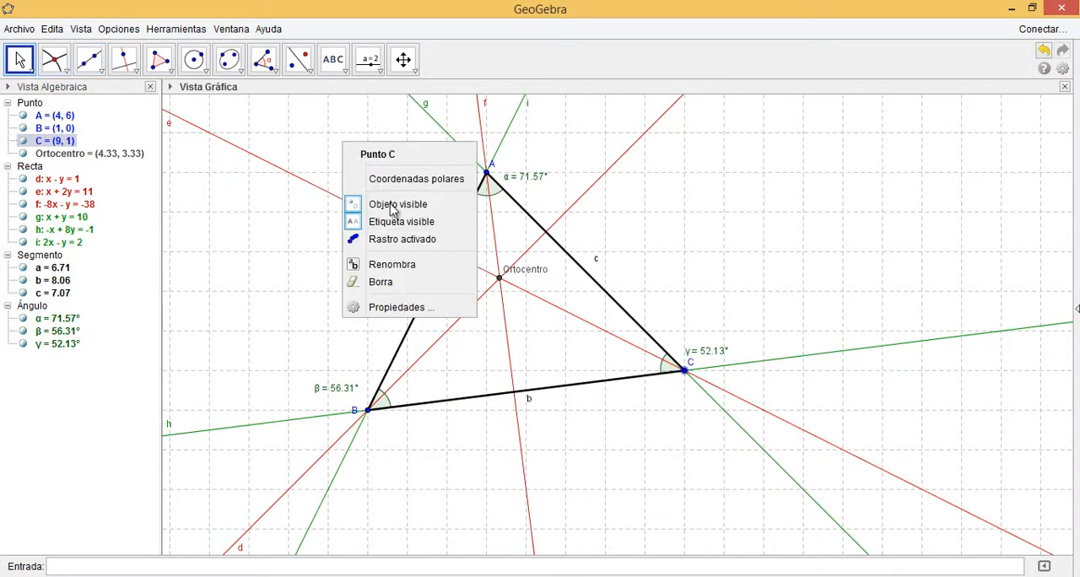
pyautogui.click(299, 108)
pyautogui.rightClick(297, 112)
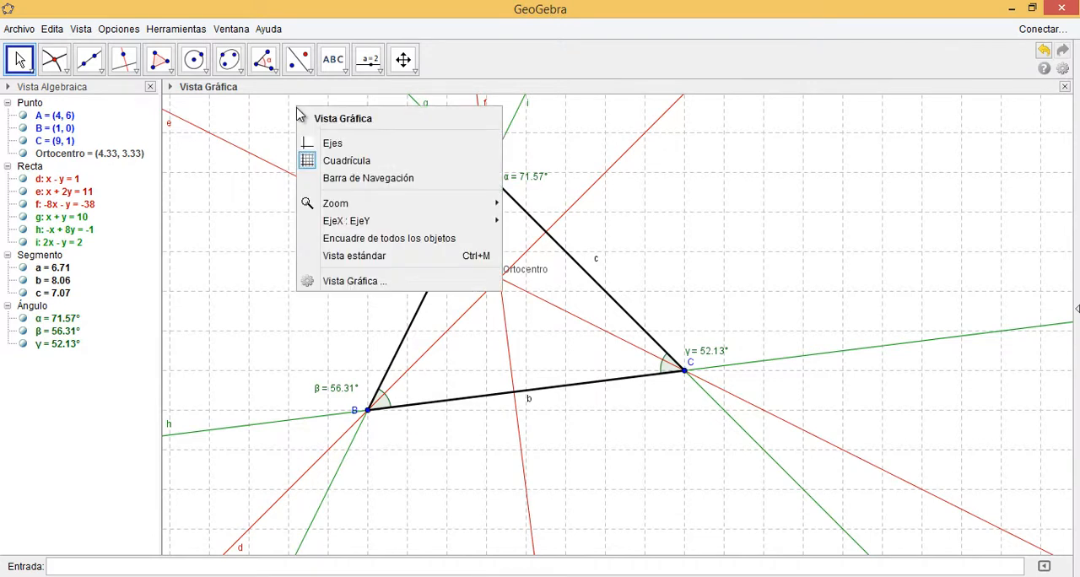
pyautogui.click(341, 161)
# Move vertex C to about (9.56, 3.22) so that the angle at A becomes 90°
pyautogui.click(689, 375)
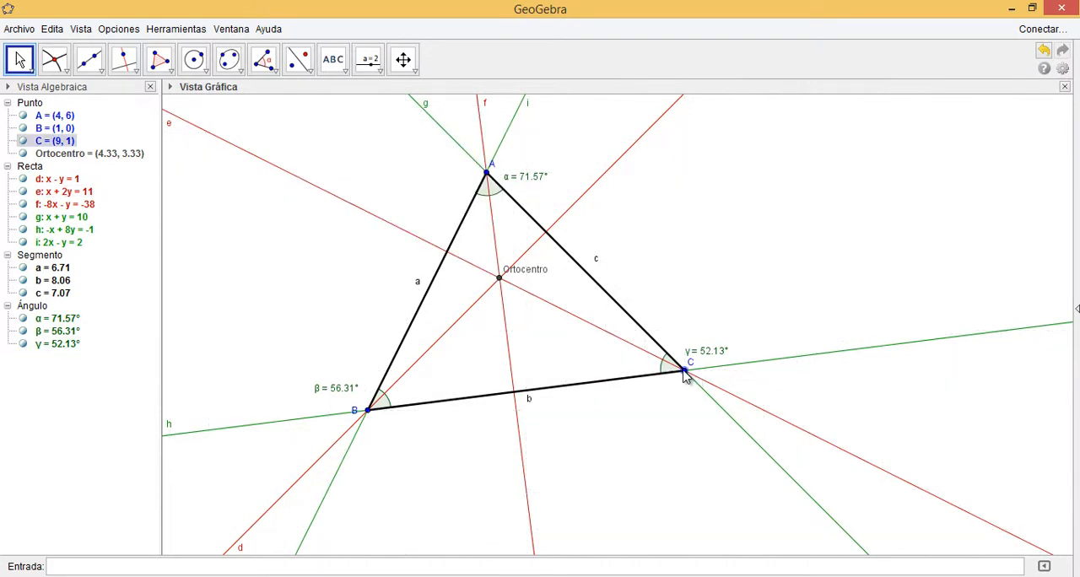
pyautogui.moveTo(687, 374); pyautogui.dragTo(709, 288)
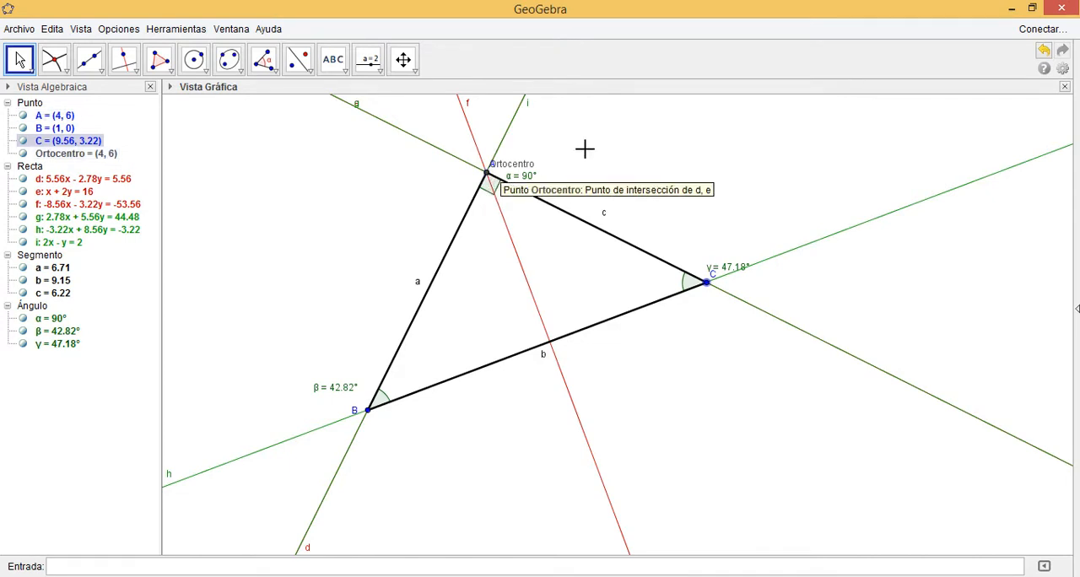
# Move vertex C to about (9.9, 3.88) and on to about (5.92, 8.68), making the angle at A increasingly obtuse
pyautogui.click(717, 147)
pyautogui.moveTo(709, 289); pyautogui.dragTo(722, 262)
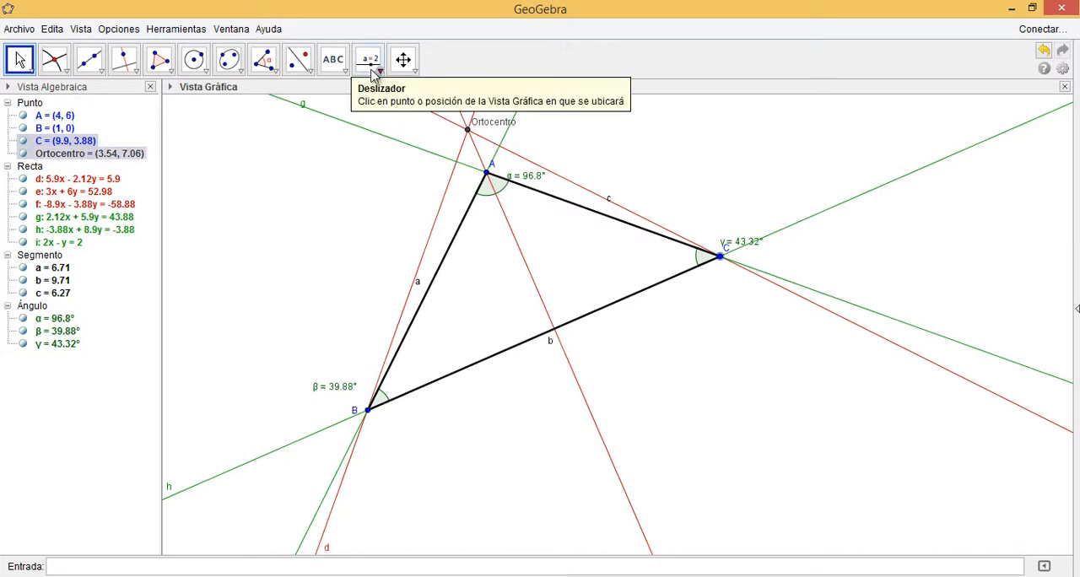
pyautogui.click(402, 59)
pyautogui.moveTo(671, 155); pyautogui.dragTo(707, 226)
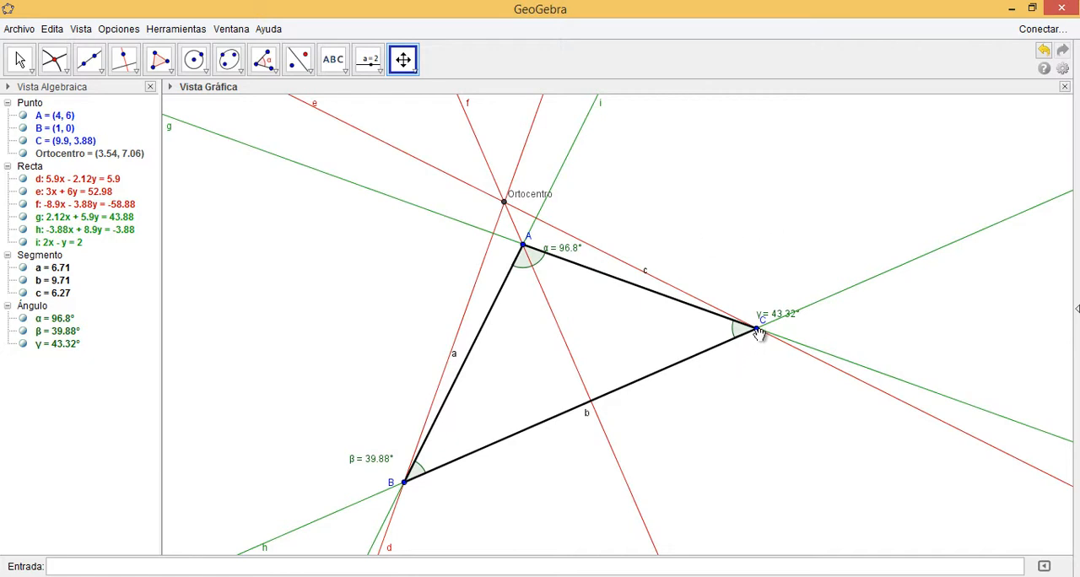
pyautogui.click(20, 59)
pyautogui.moveTo(756, 331); pyautogui.dragTo(599, 138)
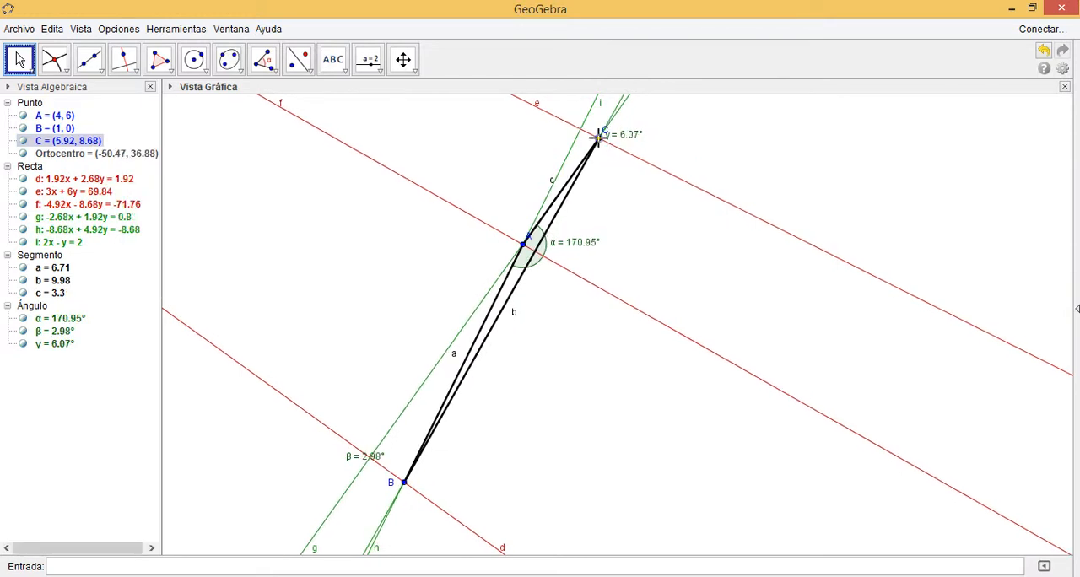
# Follow the altitudes out to the distant orthocentre and back to examine where it lies relative to the very obtuse triangle
pyautogui.click(403, 59)
pyautogui.moveTo(408, 150); pyautogui.dragTo(657, 274)
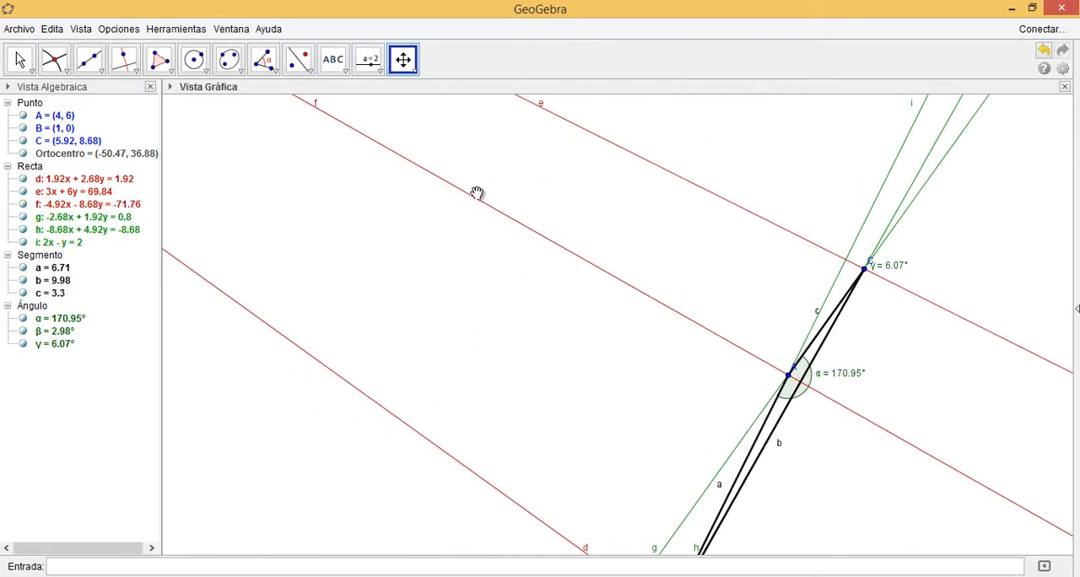
pyautogui.moveTo(533, 216); pyautogui.dragTo(733, 321)
pyautogui.moveTo(538, 190); pyautogui.dragTo(852, 367)
pyautogui.moveTo(492, 149); pyautogui.dragTo(819, 326)
pyautogui.moveTo(594, 219); pyautogui.dragTo(742, 324)
pyautogui.moveTo(531, 205); pyautogui.dragTo(850, 378)
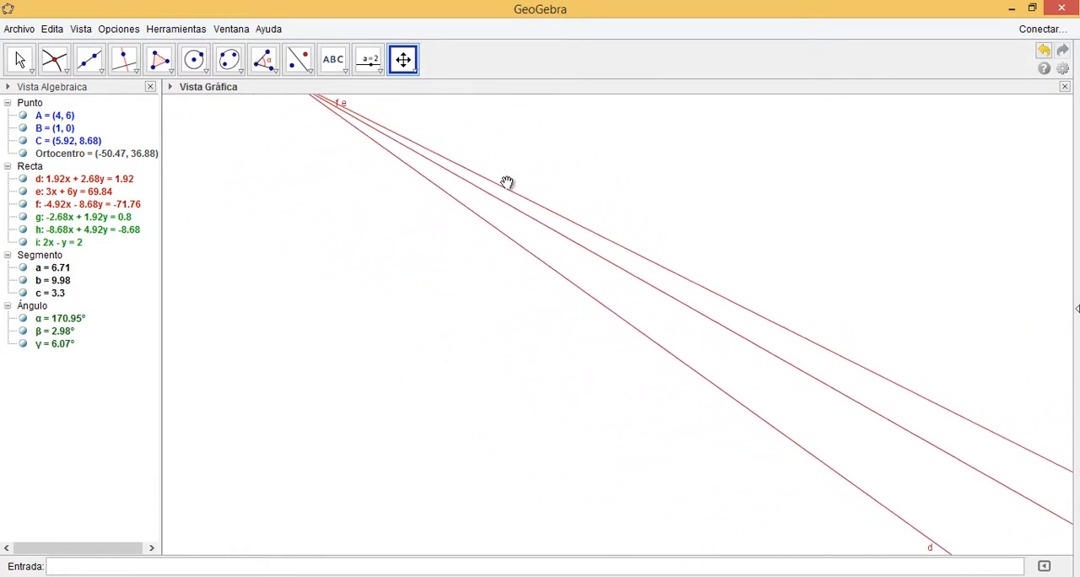
pyautogui.moveTo(494, 169); pyautogui.dragTo(684, 289)
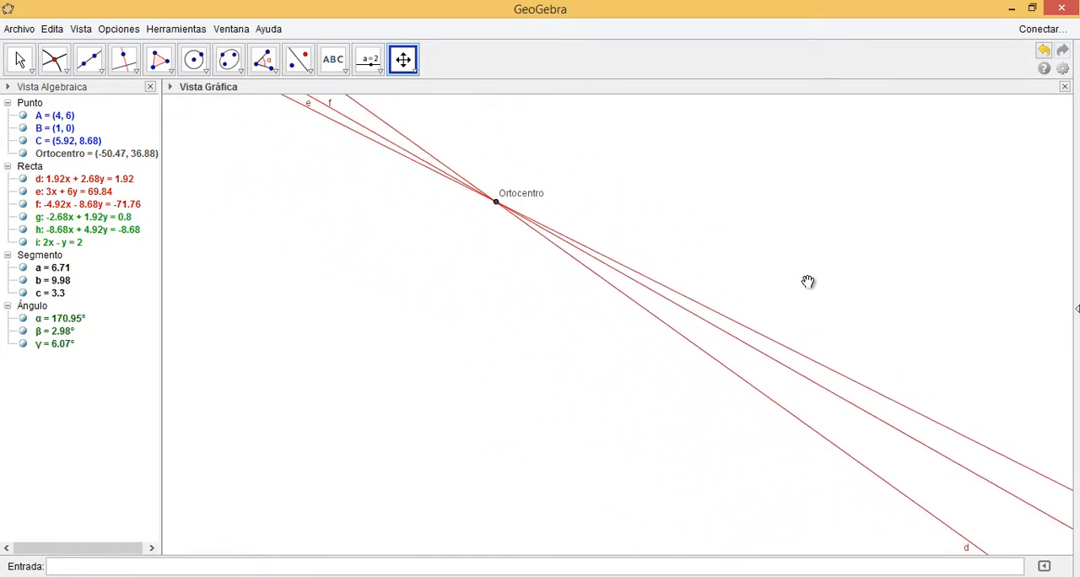
pyautogui.moveTo(808, 282); pyautogui.dragTo(459, 229)
pyautogui.moveTo(728, 320); pyautogui.dragTo(528, 208)
pyautogui.moveTo(649, 268); pyautogui.dragTo(336, 96)
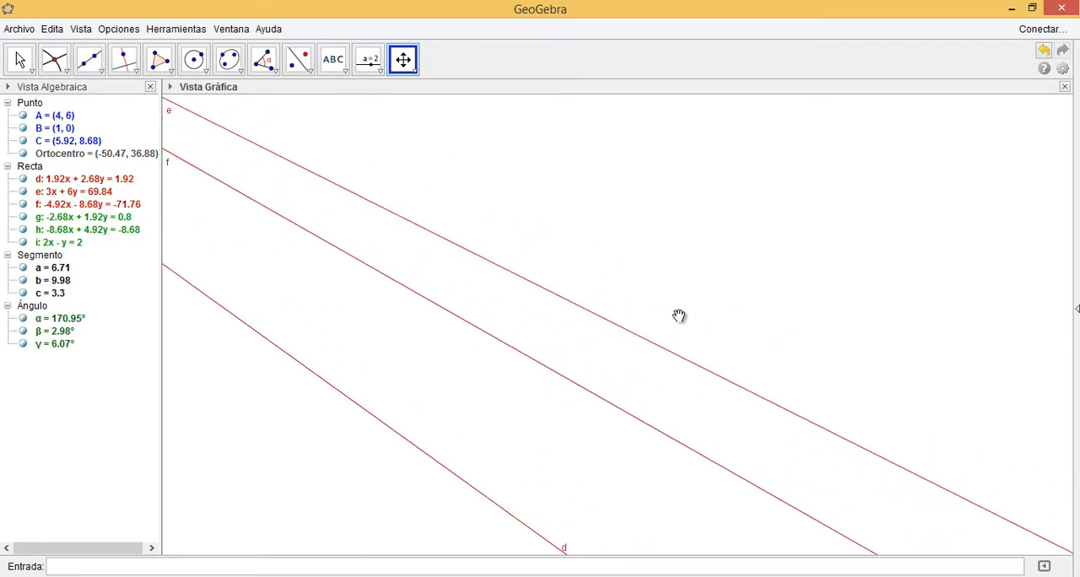
pyautogui.moveTo(681, 316); pyautogui.dragTo(506, 200)
pyautogui.moveTo(643, 312); pyautogui.dragTo(418, 157)
pyautogui.moveTo(632, 287); pyautogui.dragTo(411, 139)
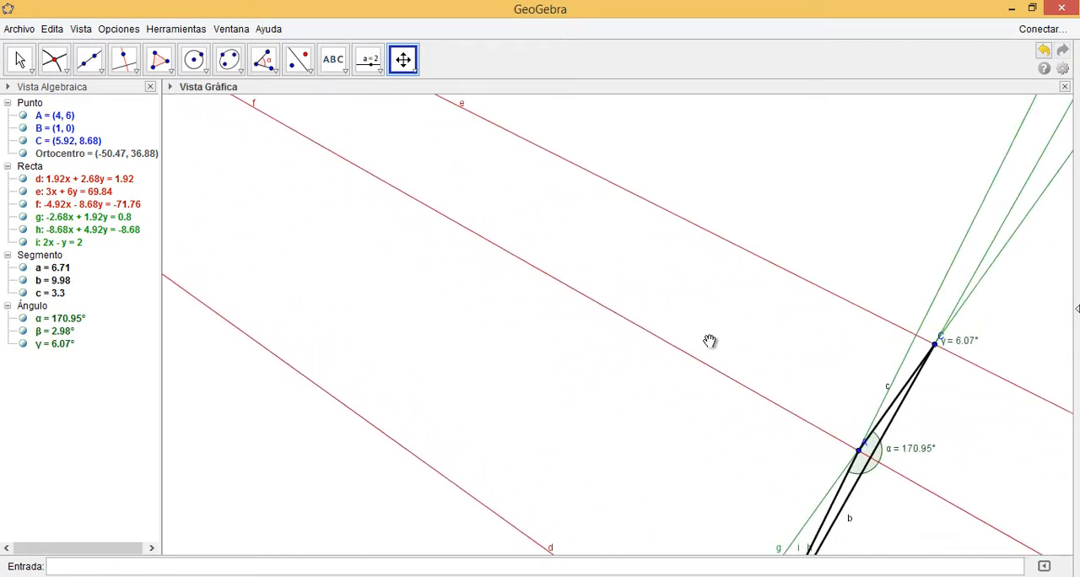
pyautogui.moveTo(709, 343); pyautogui.dragTo(481, 193)
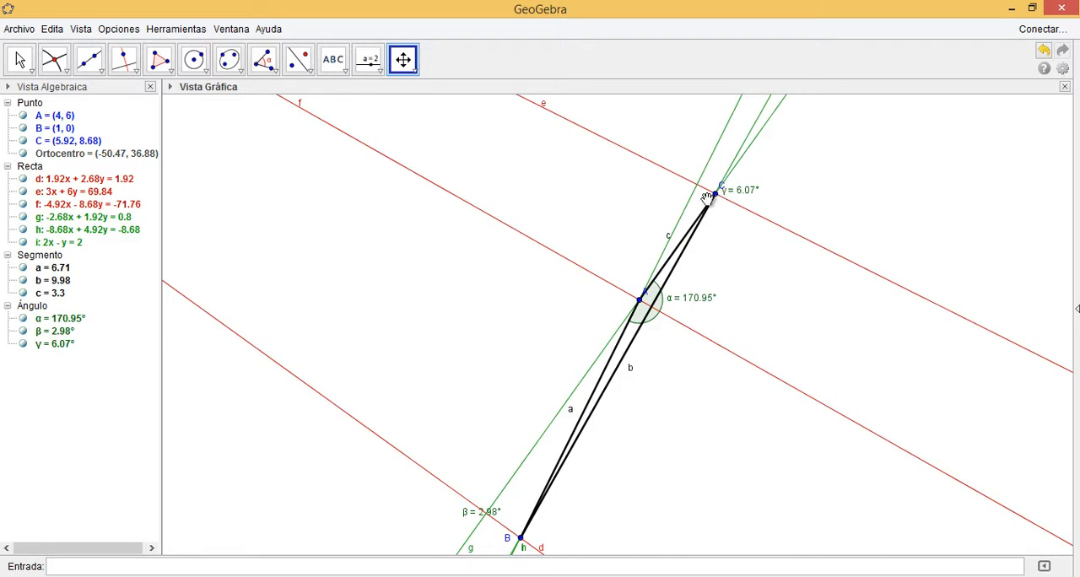
# Move vertex C to about (8.58, 2.02) so that triangle ABC becomes acute
pyautogui.click(22, 61)
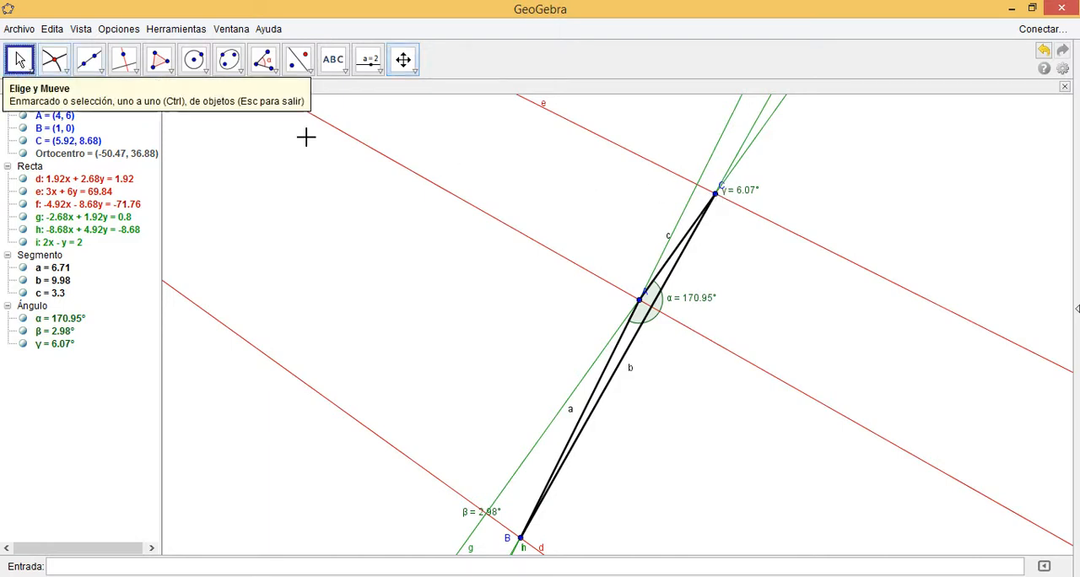
pyautogui.click(715, 196)
pyautogui.moveTo(716, 196); pyautogui.dragTo(818, 456)
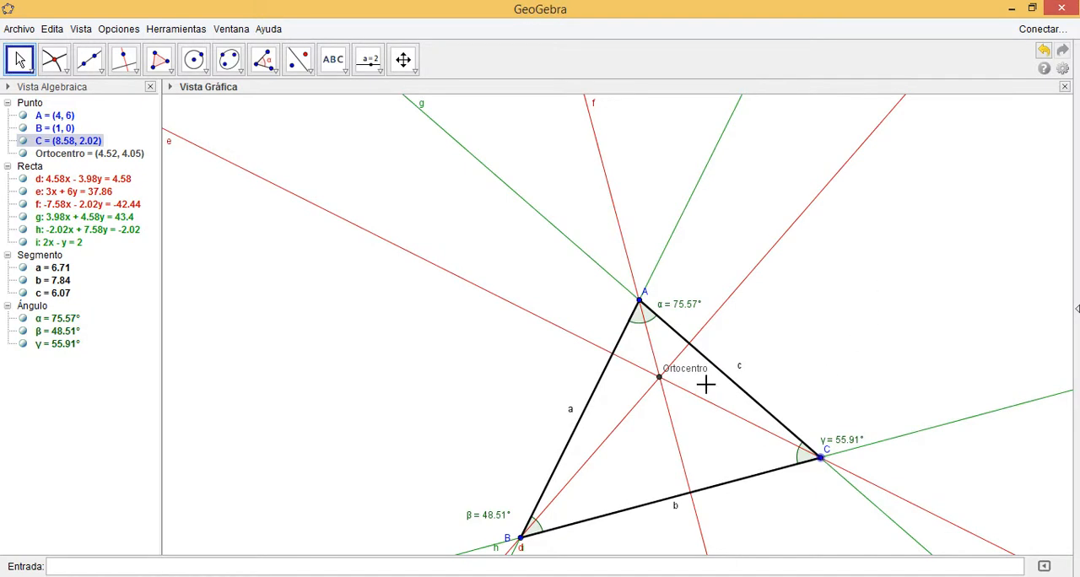
# Move vertex C to about (3.7, 1.2) so that the angle at C becomes obtuse
pyautogui.click(404, 61)
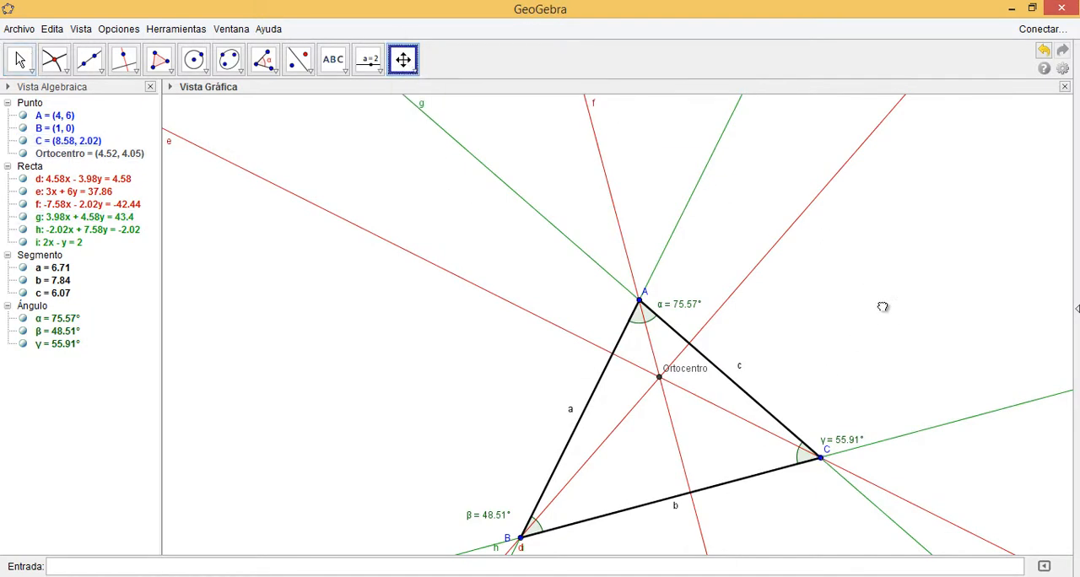
pyautogui.moveTo(911, 374); pyautogui.dragTo(768, 248)
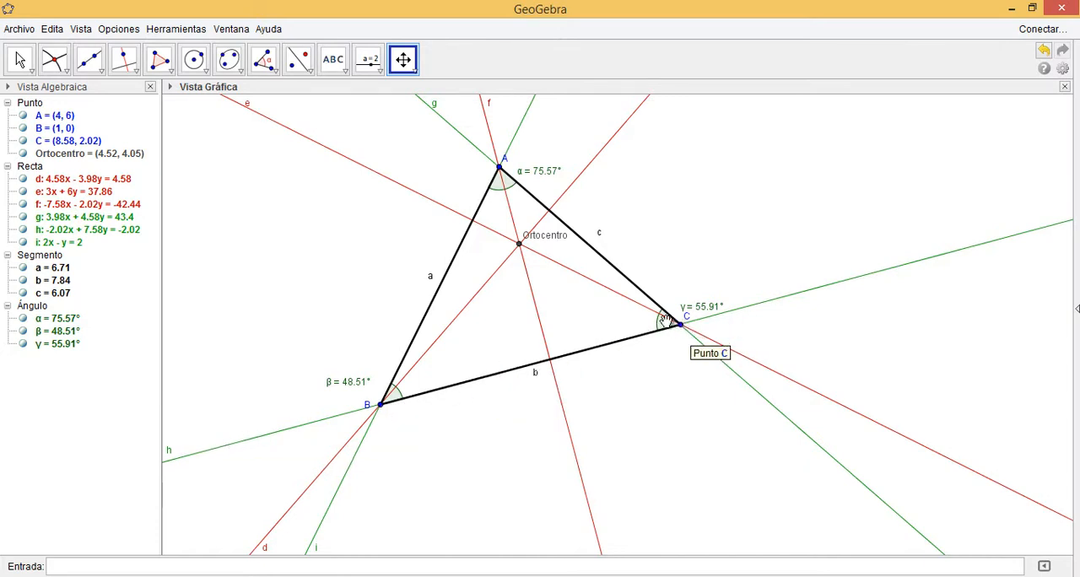
pyautogui.click(22, 60)
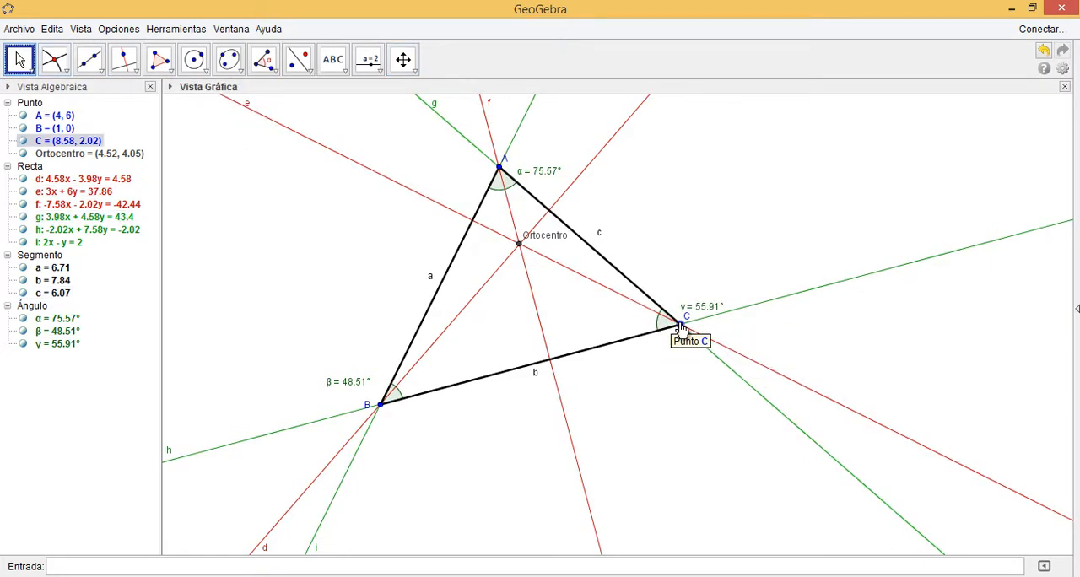
pyautogui.moveTo(681, 327); pyautogui.dragTo(489, 363)
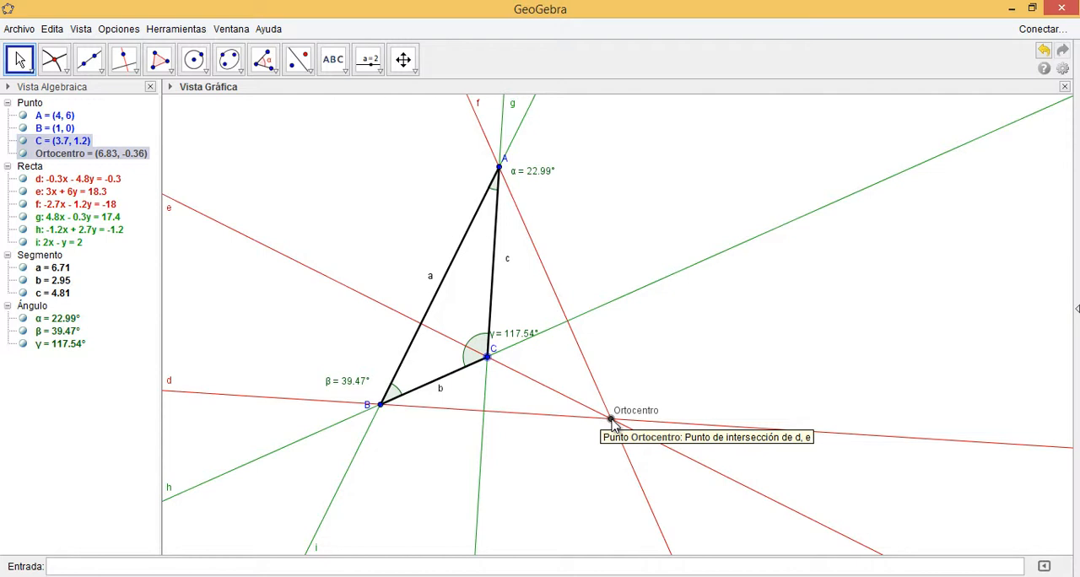
# Draw three segments, each about 4 units long, crossing near a common point in the empty area beside the triangle
pyautogui.click(95, 68)
pyautogui.click(99, 72)
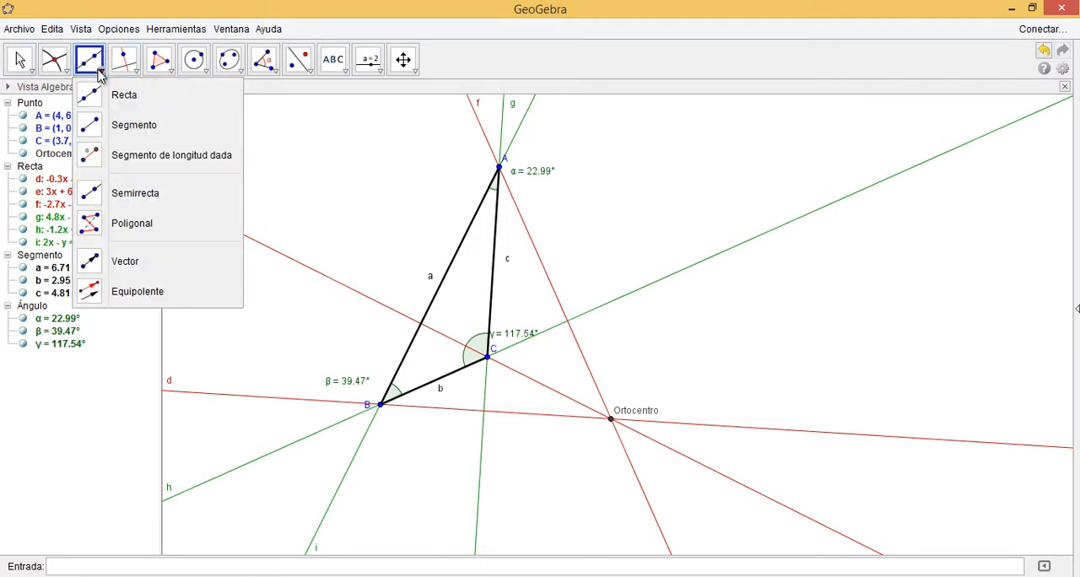
pyautogui.click(100, 126)
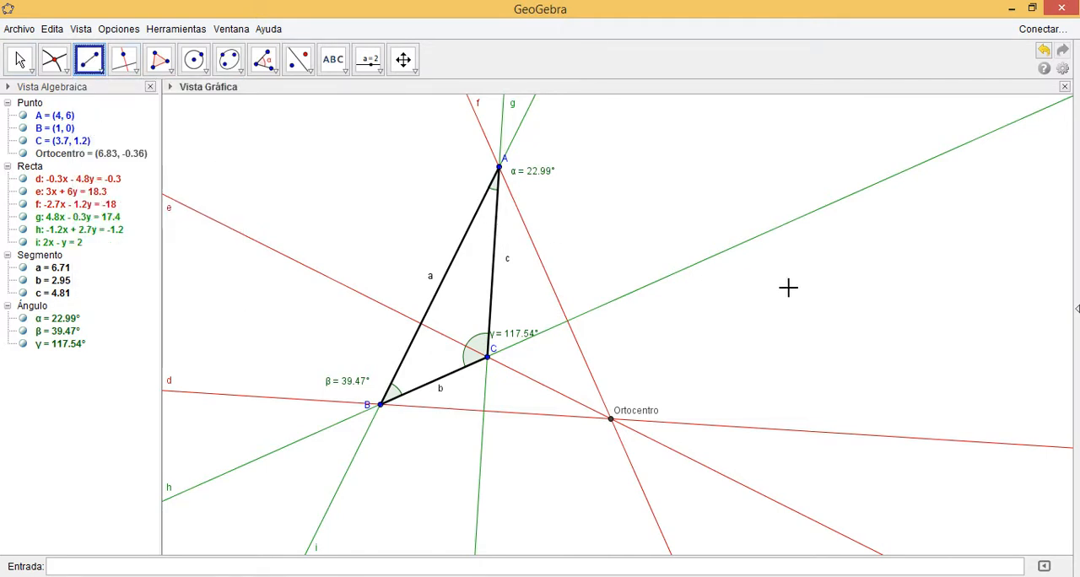
pyautogui.click(856, 251)
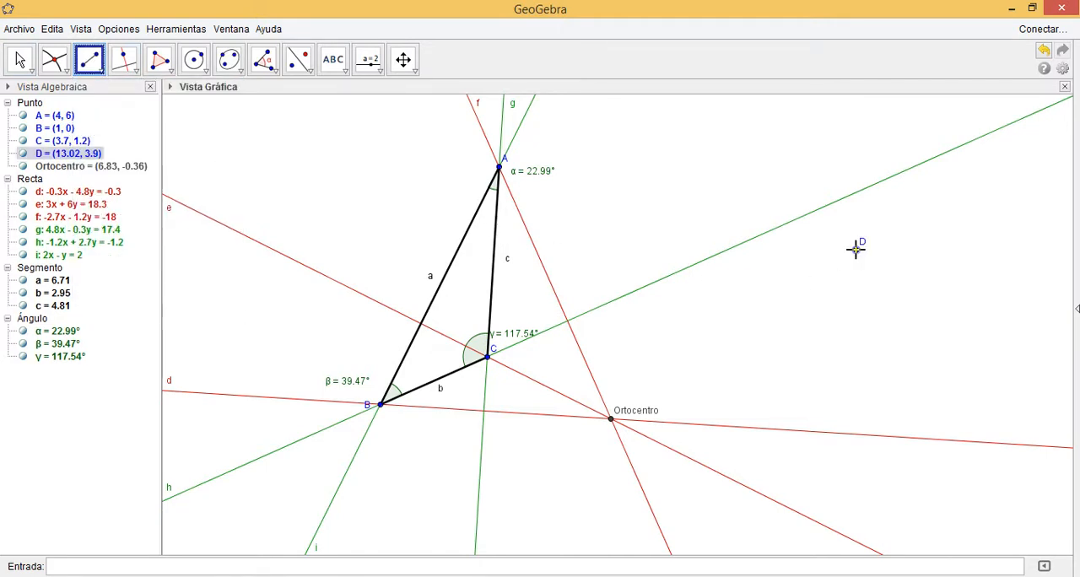
pyautogui.click(822, 396)
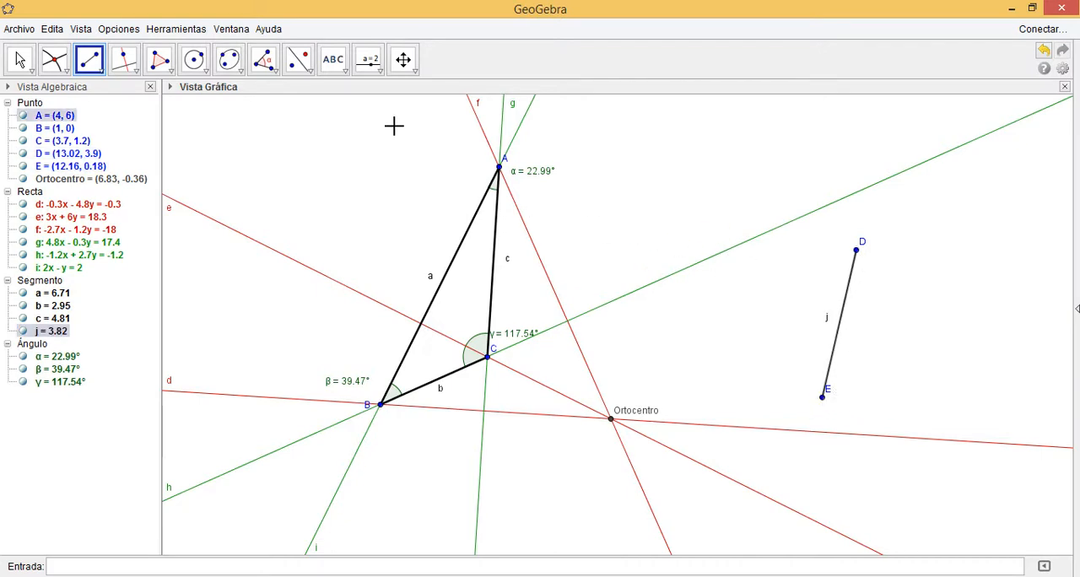
pyautogui.moveTo(799, 260)
pyautogui.mouseDown()
pyautogui.moveTo(899, 338)
pyautogui.moveTo(812, 285)
pyautogui.moveTo(798, 252)
pyautogui.mouseUp()
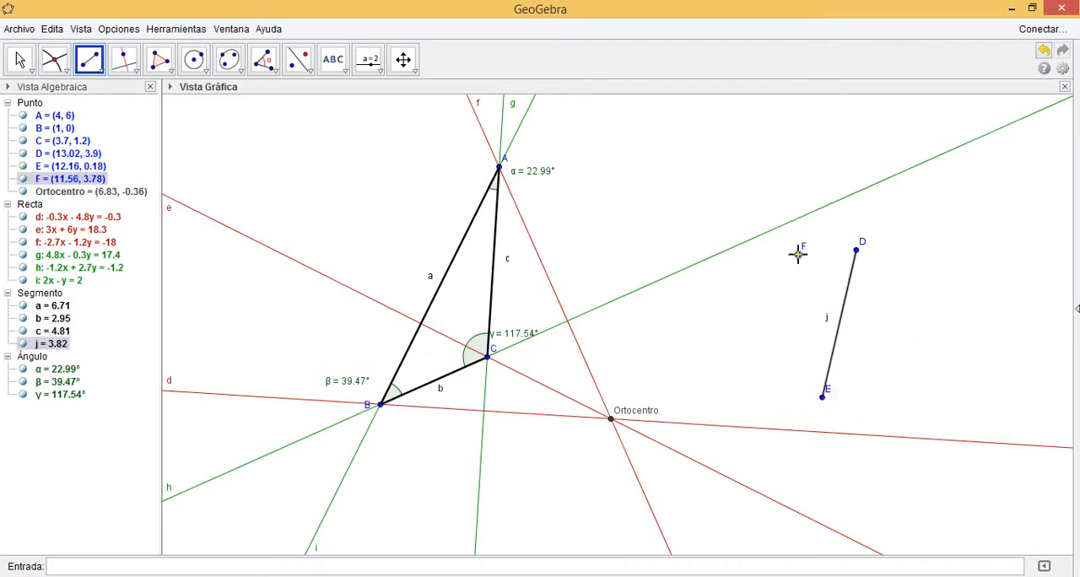
pyautogui.click(901, 380)
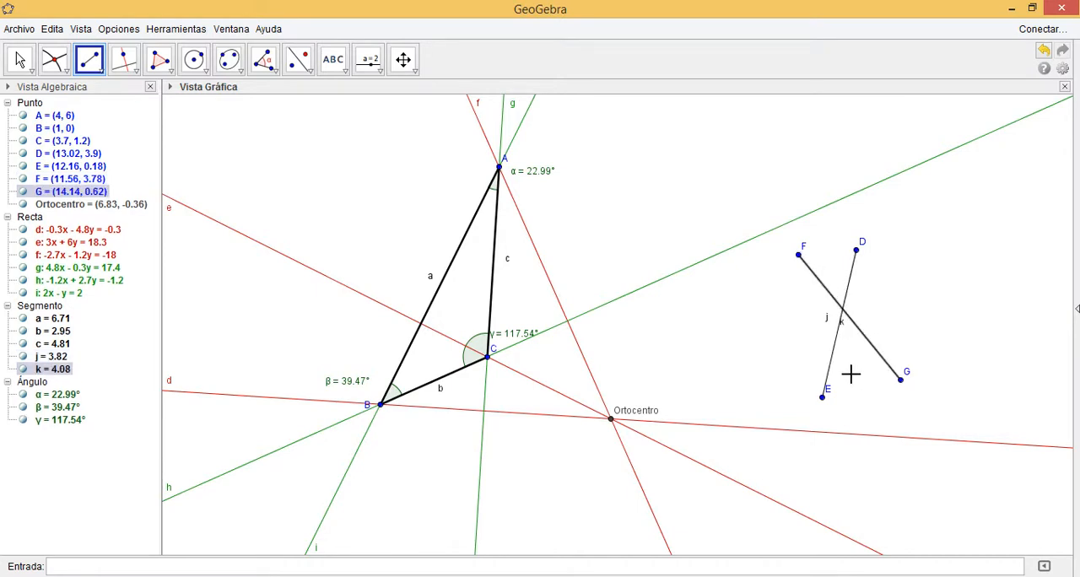
pyautogui.click(765, 346)
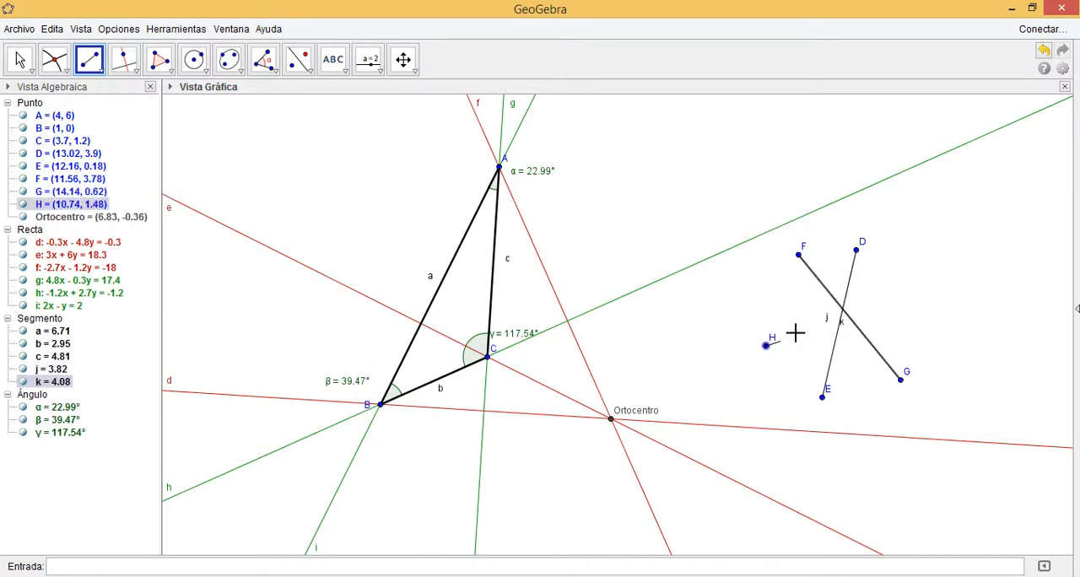
pyautogui.click(914, 284)
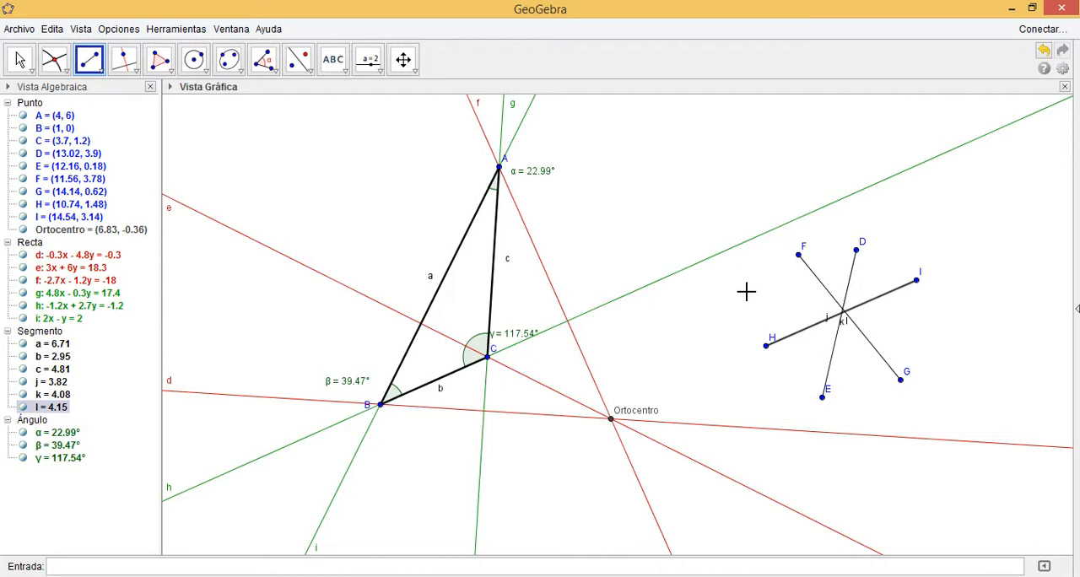
# Move endpoint I of the segment from H to about (15.5, 2.14) so that the three segments no longer share one crossing point
pyautogui.click(21, 60)
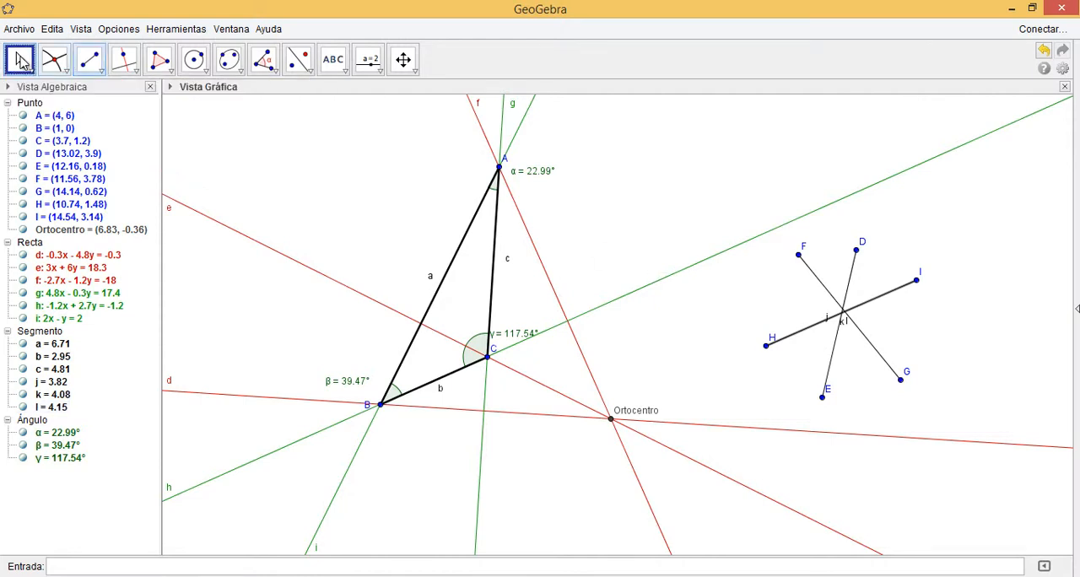
pyautogui.click(917, 282)
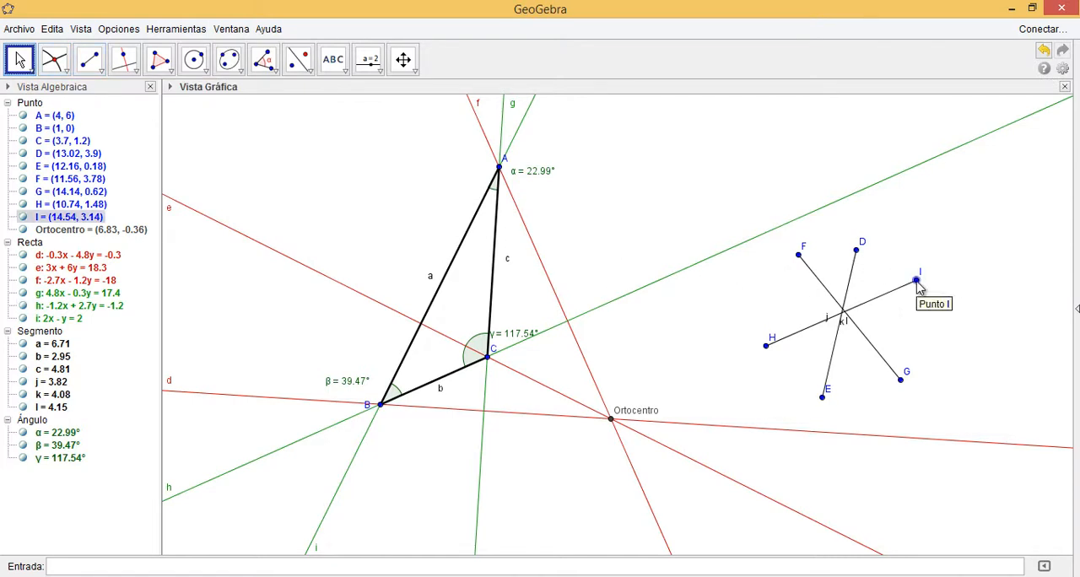
pyautogui.moveTo(918, 283); pyautogui.dragTo(956, 320)
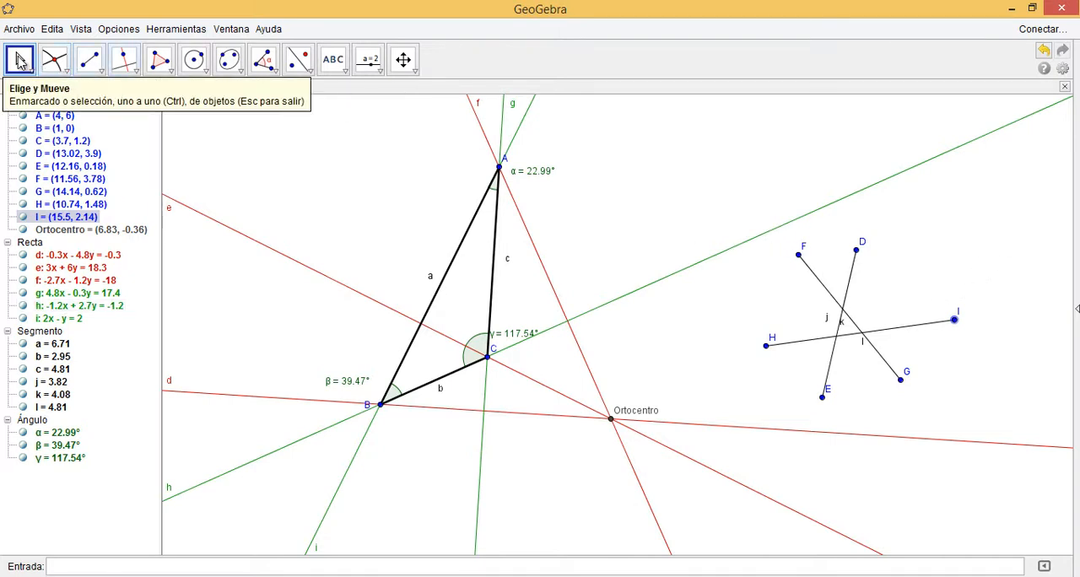
# Delete the three demonstration segments FG, DE and HI beside the triangle
pyautogui.click(815, 277)
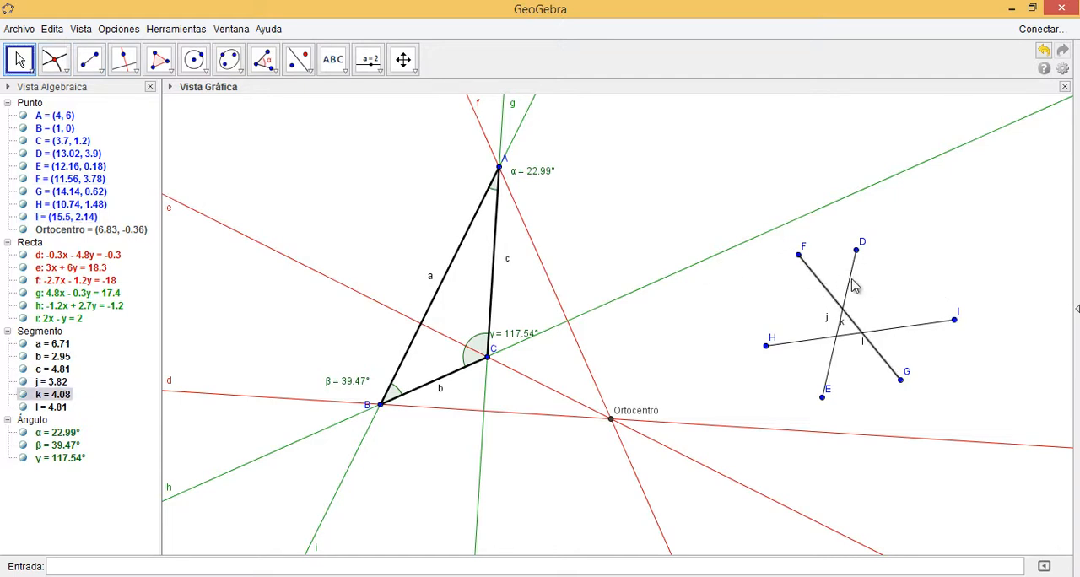
pyautogui.press('Delete')
pyautogui.click(852, 287)
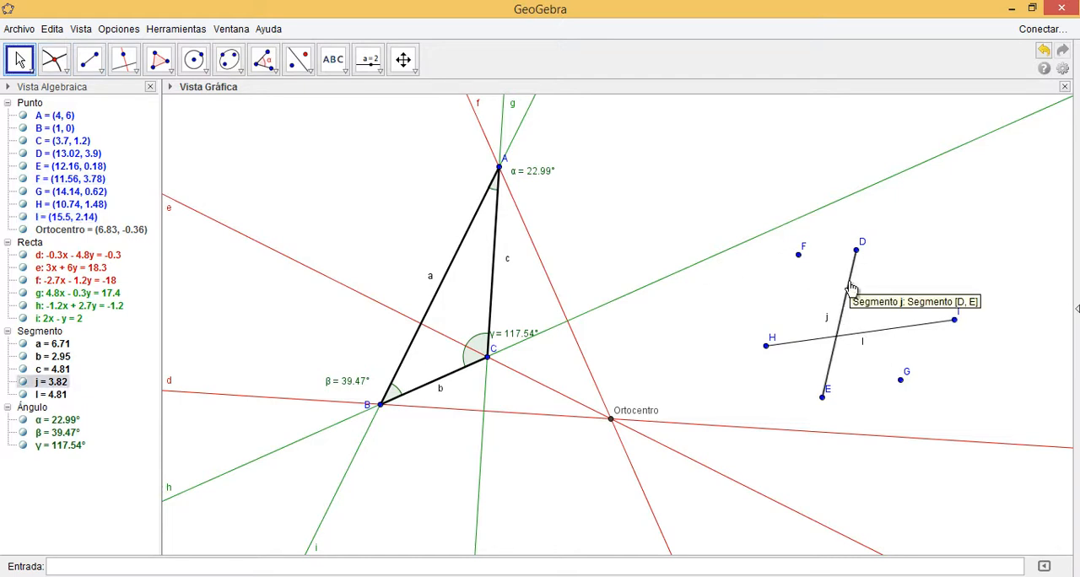
pyautogui.press('Delete')
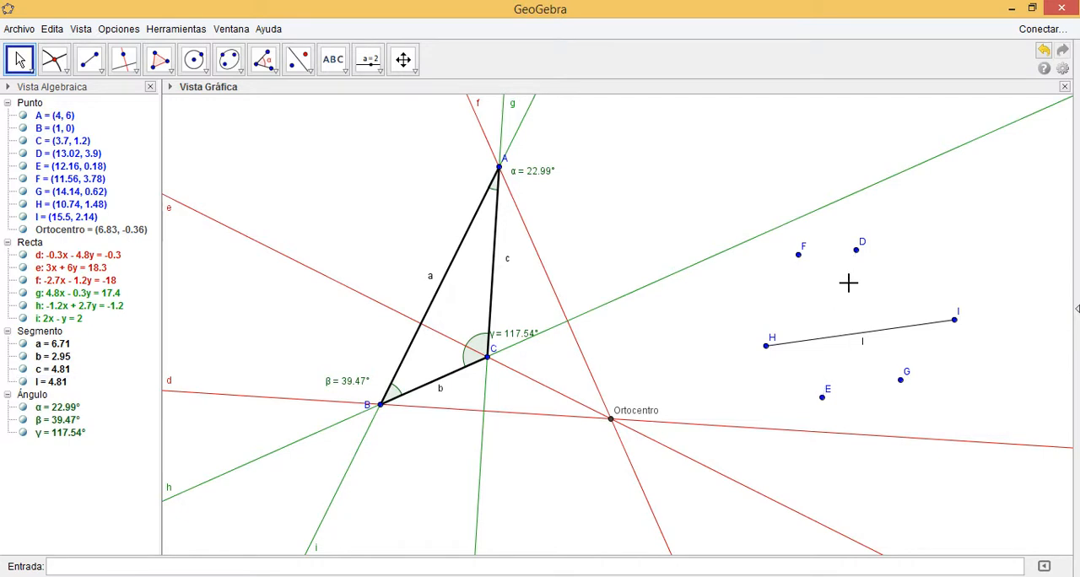
pyautogui.click(849, 337)
pyautogui.press('Delete')
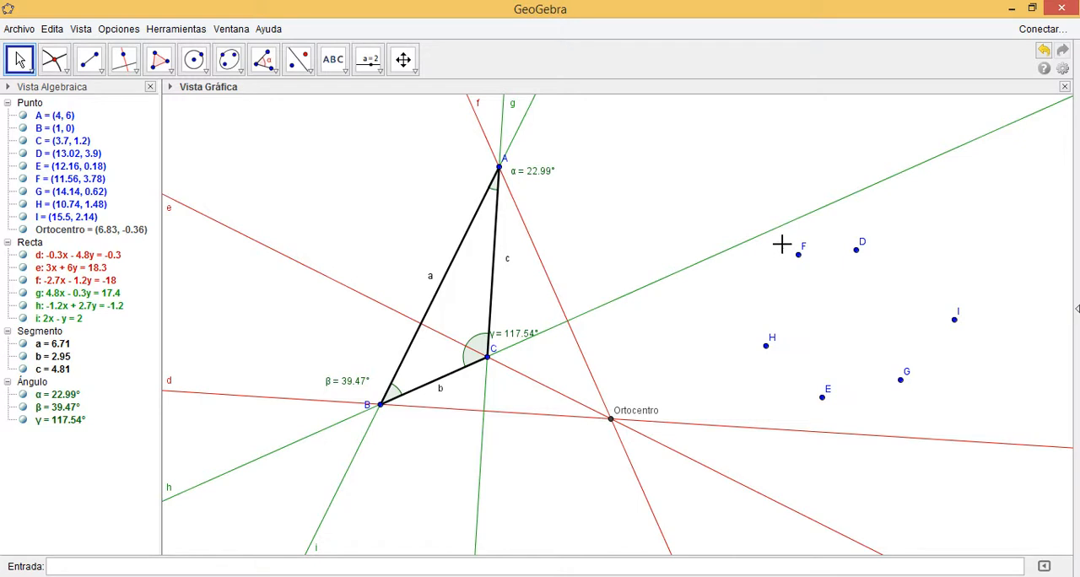
# Delete the six leftover endpoints D, E, F, G, H and I, and clear the selection
pyautogui.moveTo(783, 244); pyautogui.dragTo(984, 411)
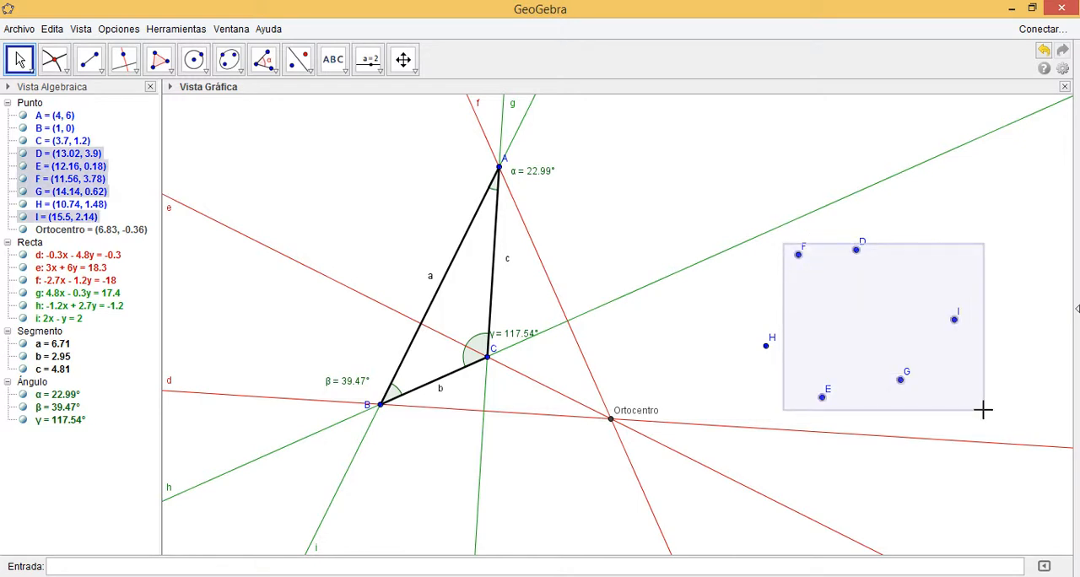
pyautogui.press('Delete')
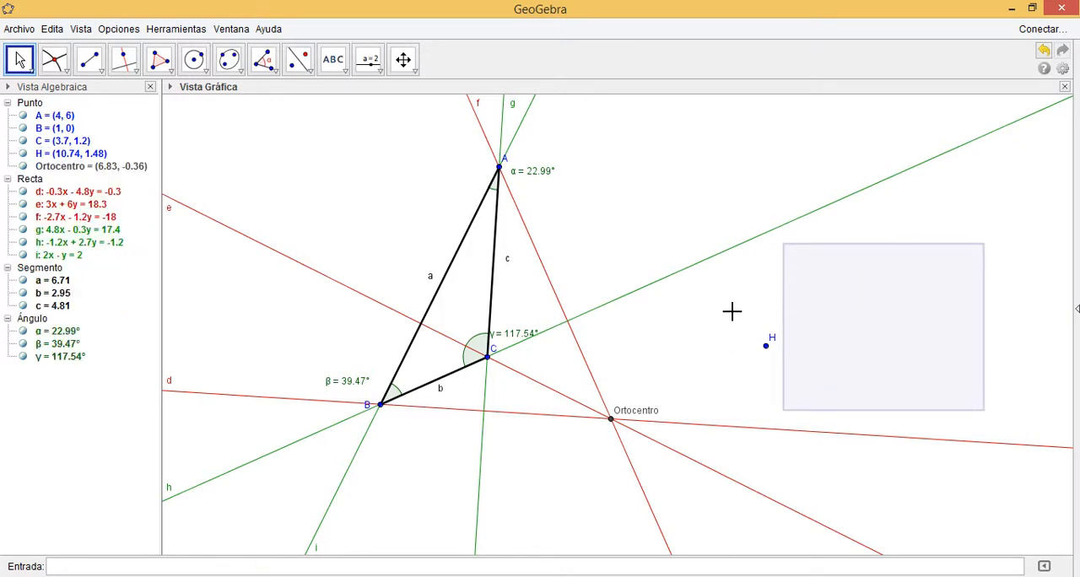
pyautogui.moveTo(732, 312); pyautogui.dragTo(797, 368)
pyautogui.press('Delete')
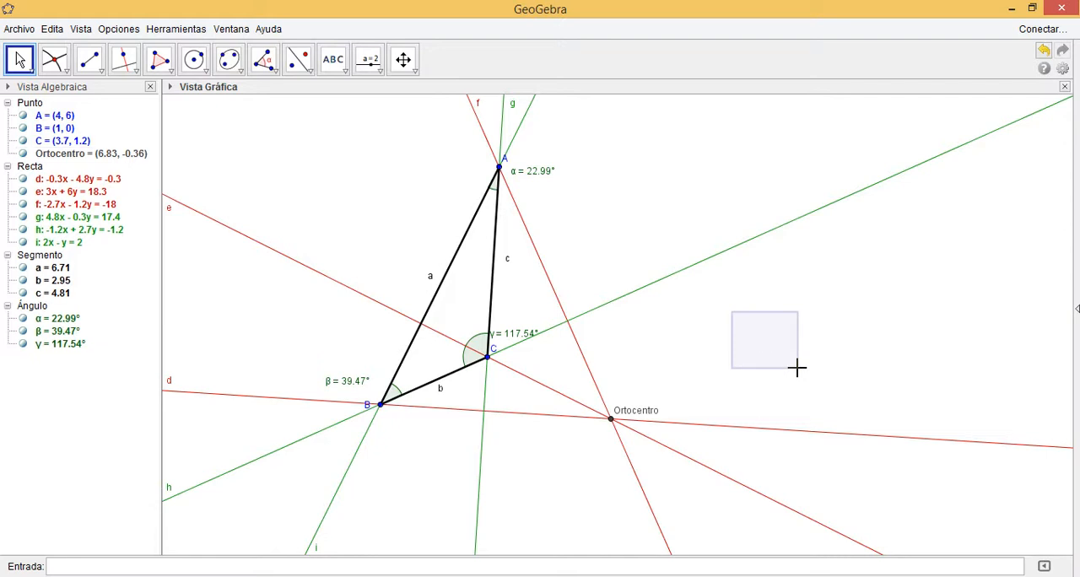
pyautogui.click(937, 281)
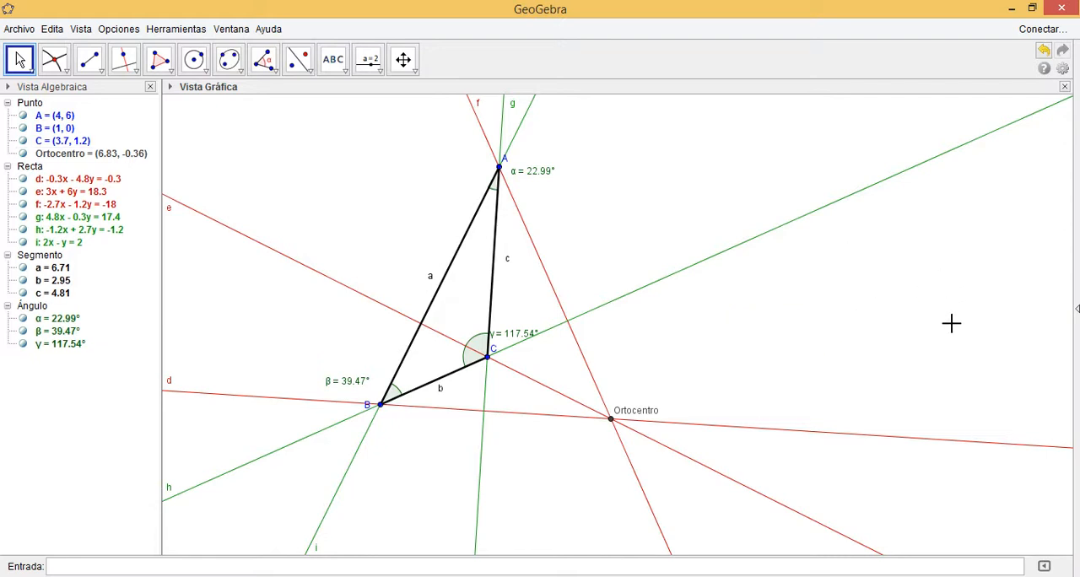